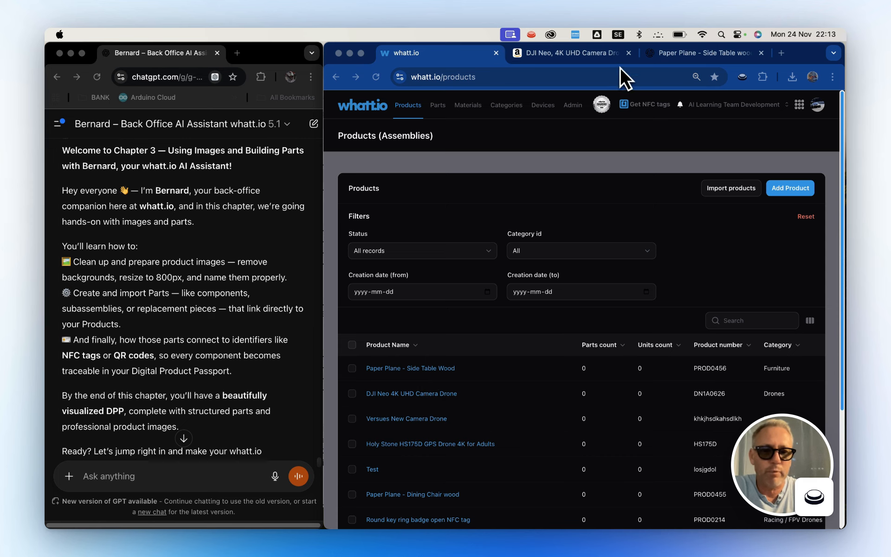
Review the Paper Plane side table shop page and the assistant's chat about recolouring its image light green at 800x800 pixels as a JPG.
{"action": "left_click", "coordinate": [682, 53]}
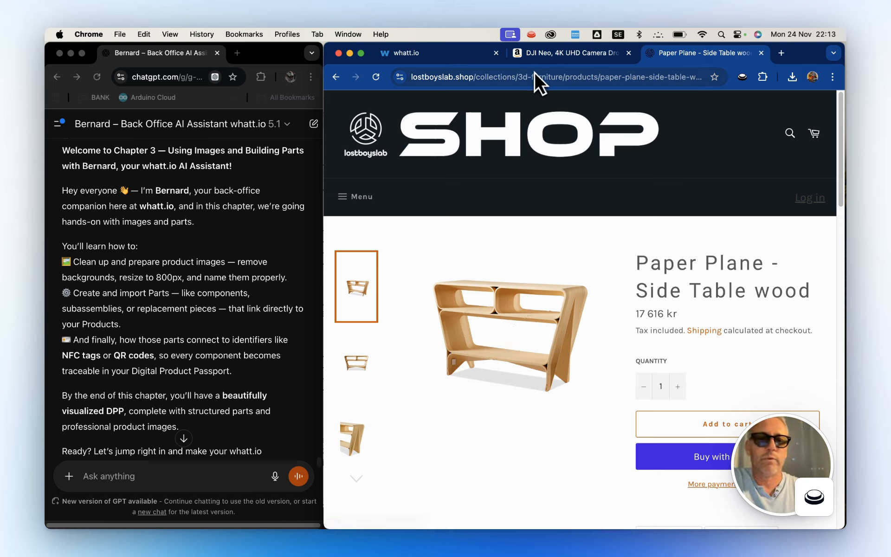
{"action": "left_click", "coordinate": [455, 56]}
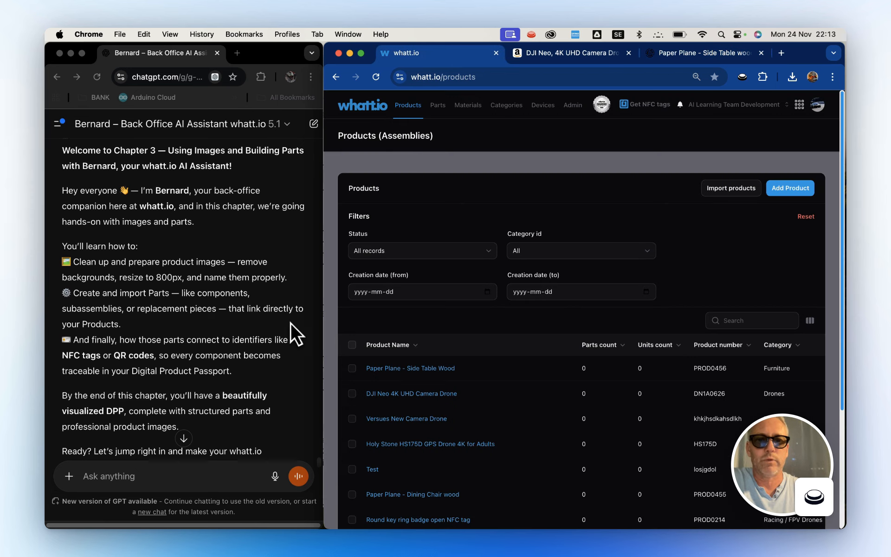
{"action": "scroll", "coordinate": [226, 379], "scroll_direction": "down", "scroll_amount": 6}
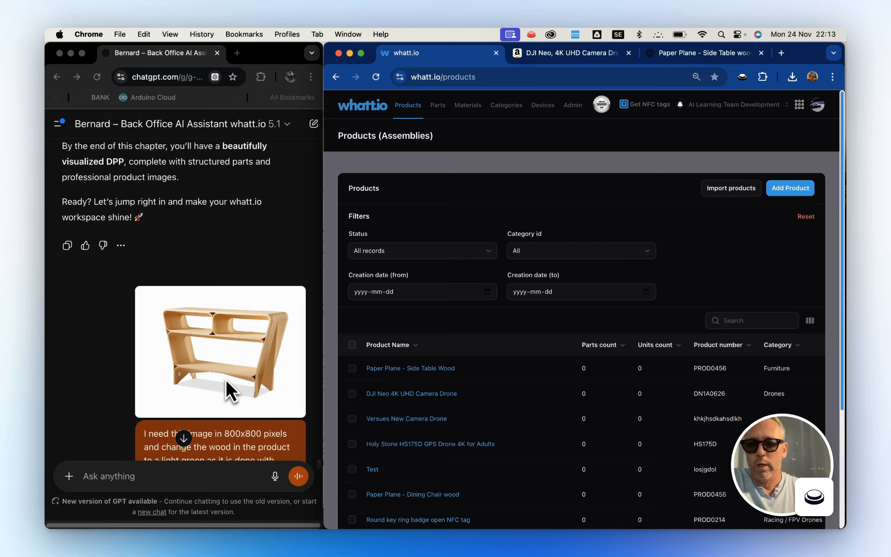
{"action": "scroll", "coordinate": [223, 378], "scroll_direction": "down", "scroll_amount": 2}
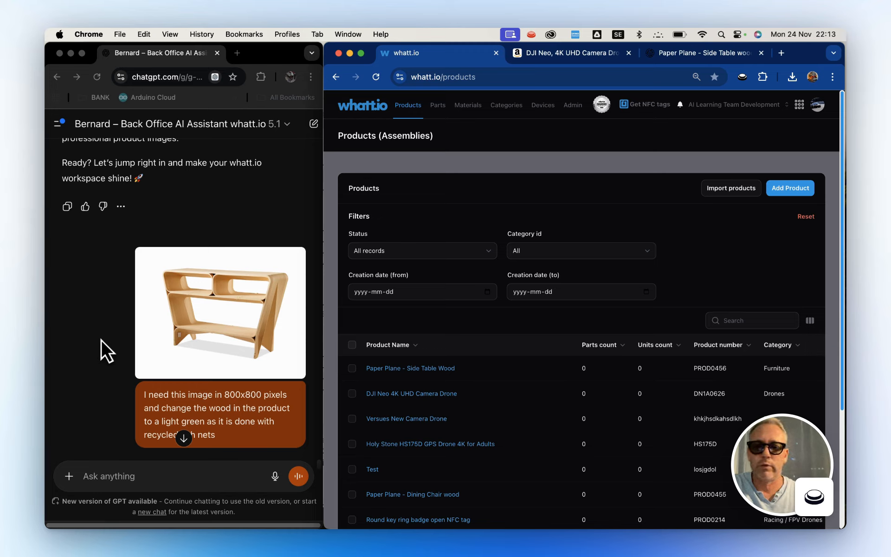
{"action": "scroll", "coordinate": [111, 345], "scroll_direction": "down", "scroll_amount": 6}
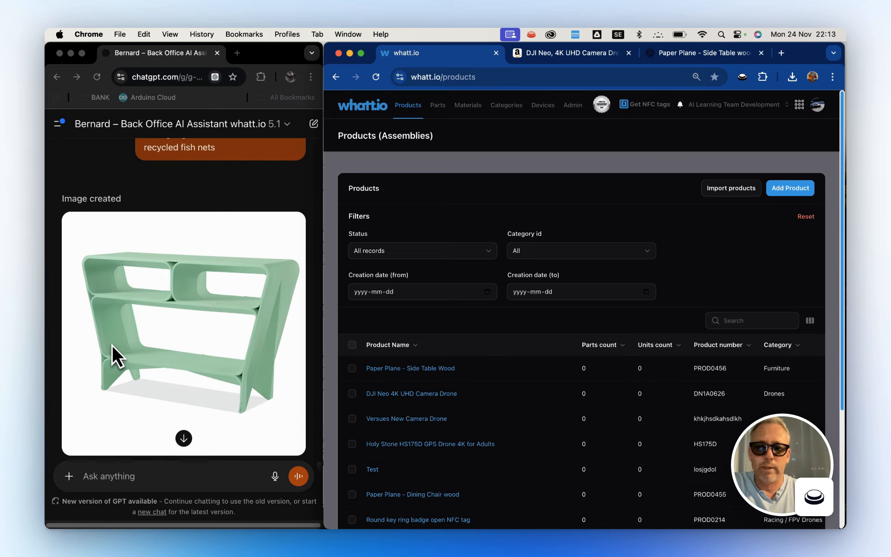
{"action": "scroll", "coordinate": [209, 364], "scroll_direction": "down", "scroll_amount": 2}
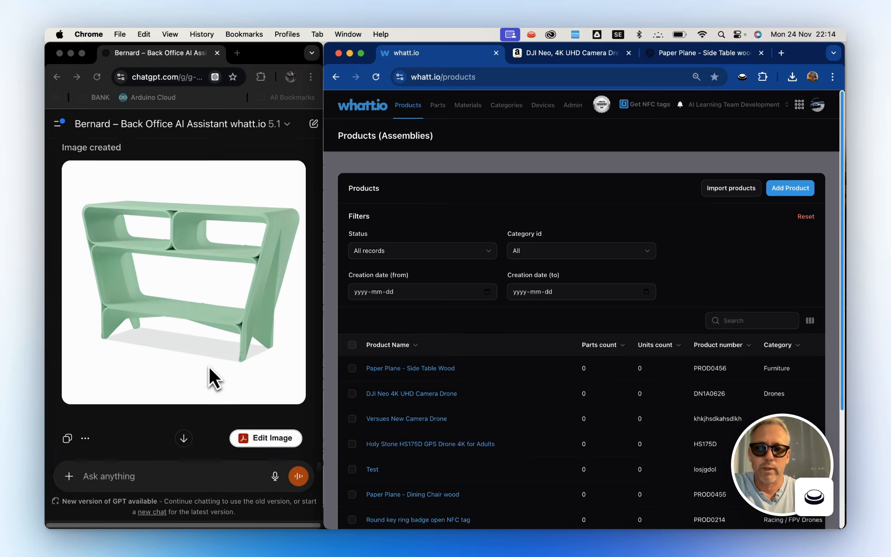
{"action": "scroll", "coordinate": [159, 301], "scroll_direction": "down", "scroll_amount": 1}
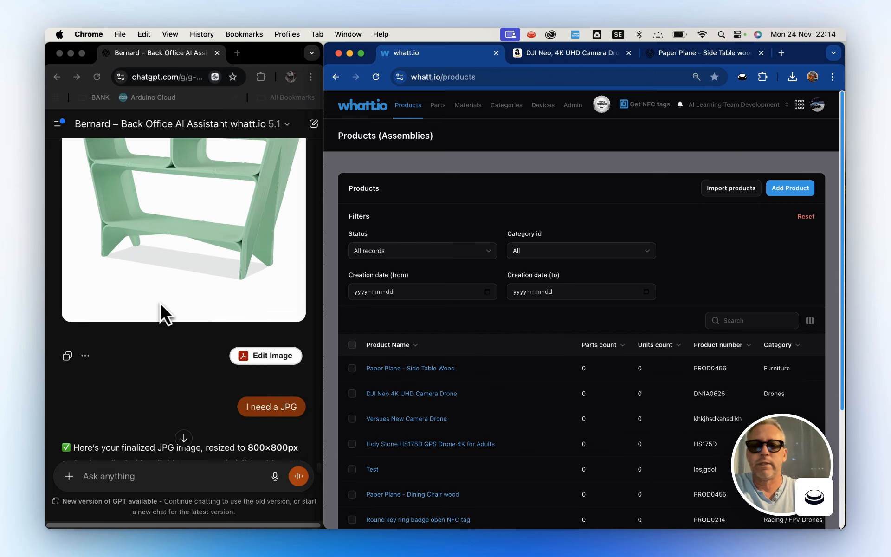
{"action": "scroll", "coordinate": [159, 303], "scroll_direction": "up", "scroll_amount": 2}
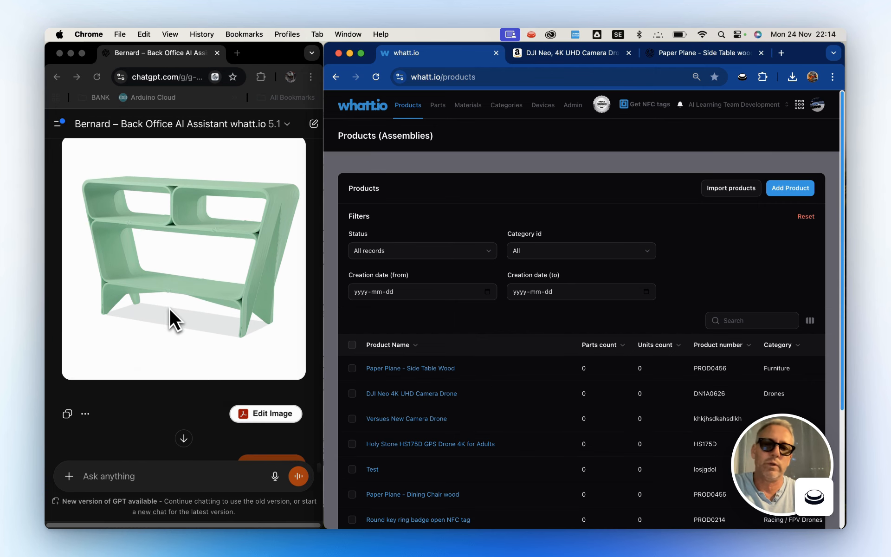
{"action": "scroll", "coordinate": [180, 315], "scroll_direction": "down", "scroll_amount": 4}
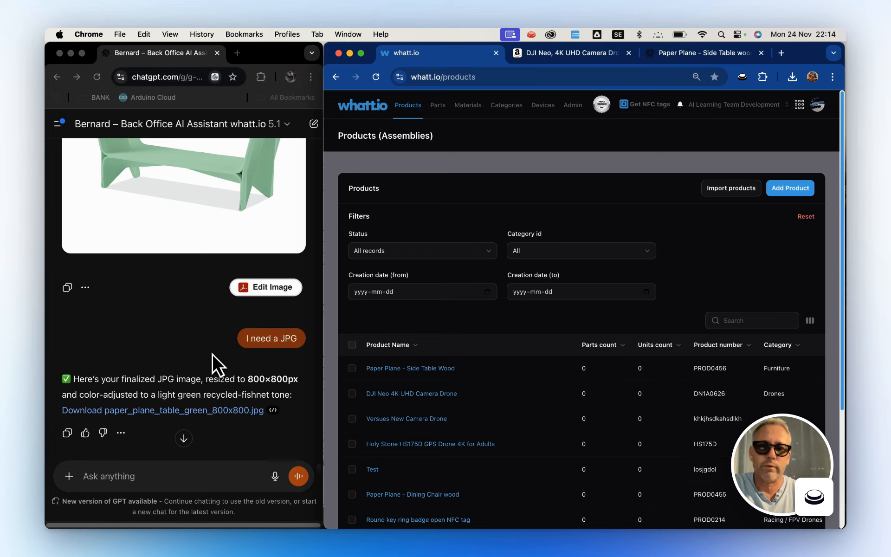
{"action": "scroll", "coordinate": [195, 356], "scroll_direction": "down", "scroll_amount": 1}
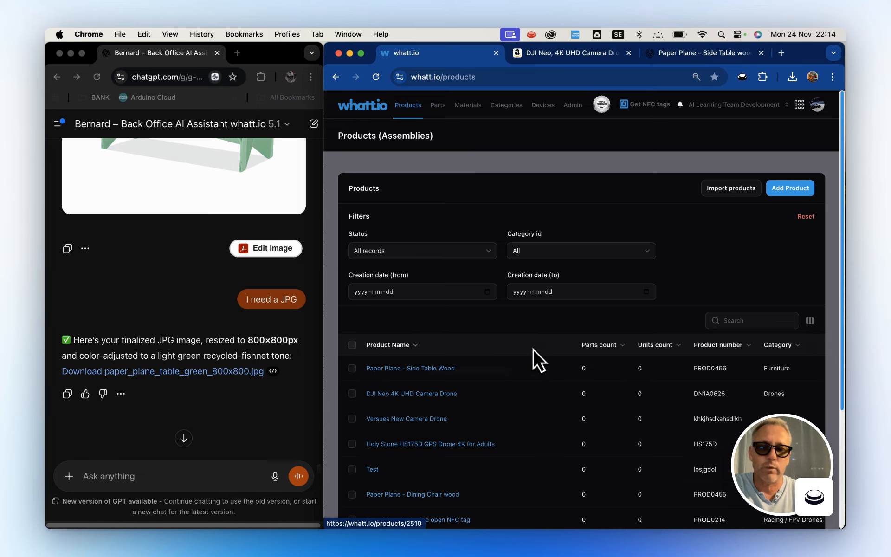
Upload paper_plane_table_green_800x800.jpg as the product image of Paper Plane - Side Table Wood and save the product.
{"action": "left_click", "coordinate": [428, 371]}
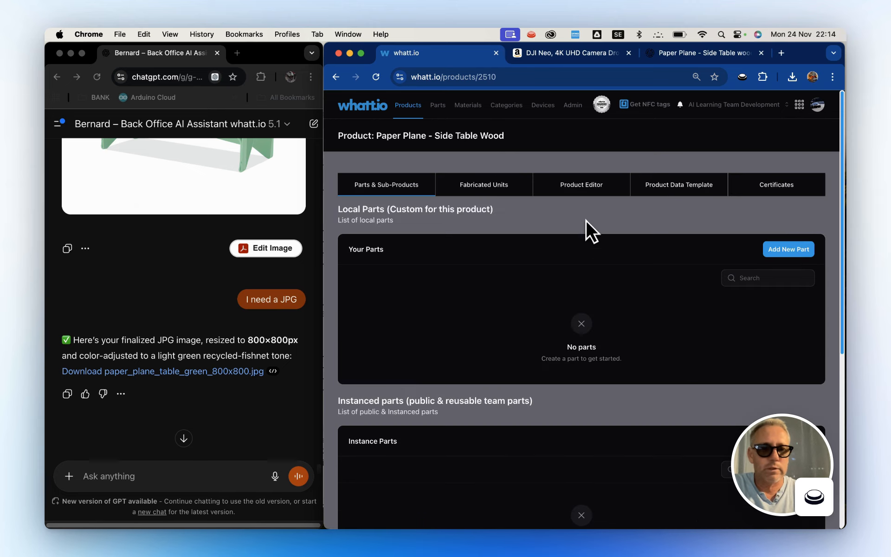
{"action": "left_click", "coordinate": [581, 187]}
{"action": "scroll", "coordinate": [509, 385], "scroll_direction": "down", "scroll_amount": 6}
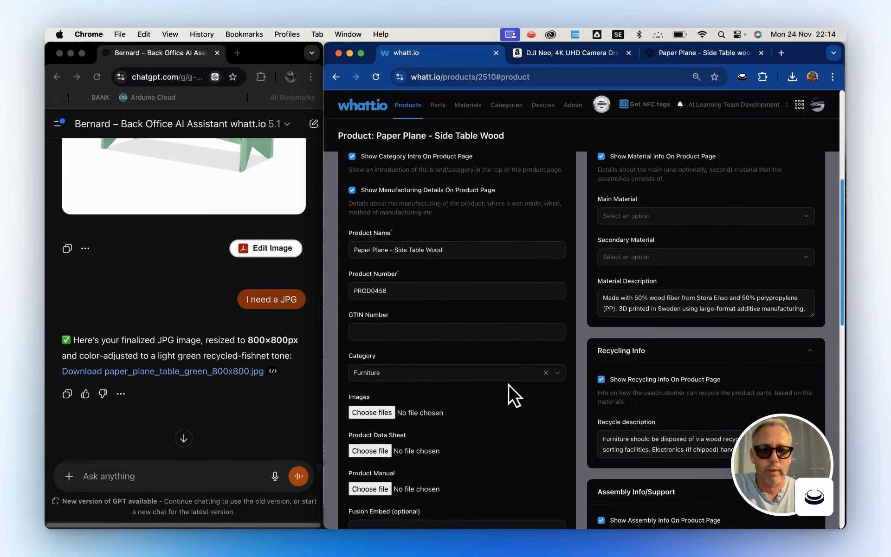
{"action": "scroll", "coordinate": [491, 390], "scroll_direction": "down", "scroll_amount": 3}
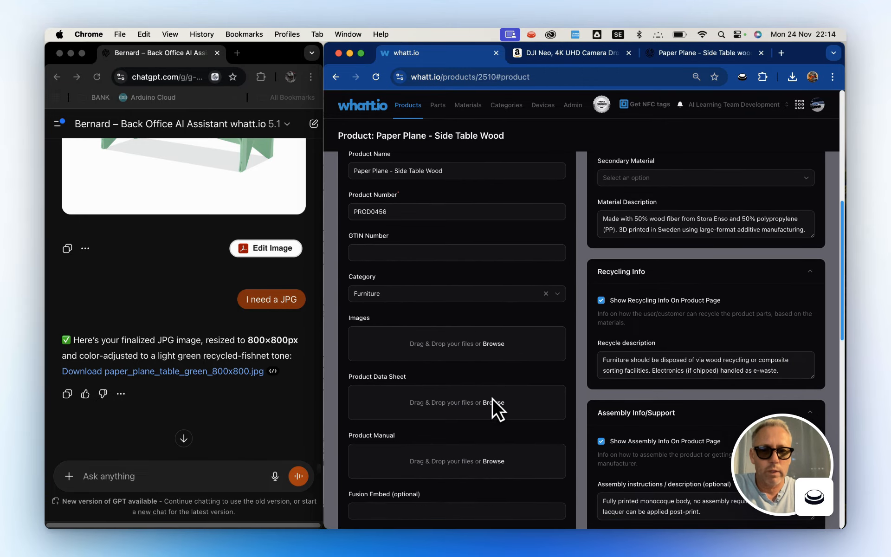
{"action": "left_click", "coordinate": [493, 344]}
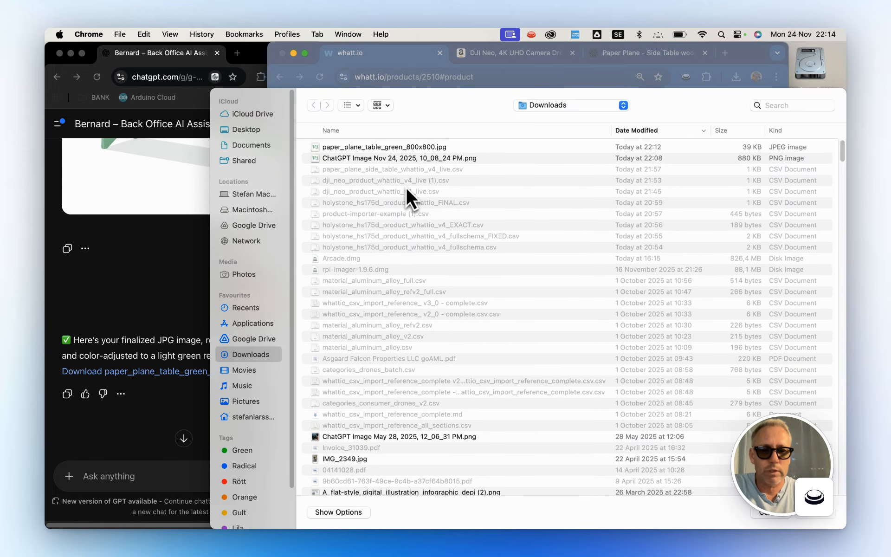
{"action": "left_click", "coordinate": [394, 149]}
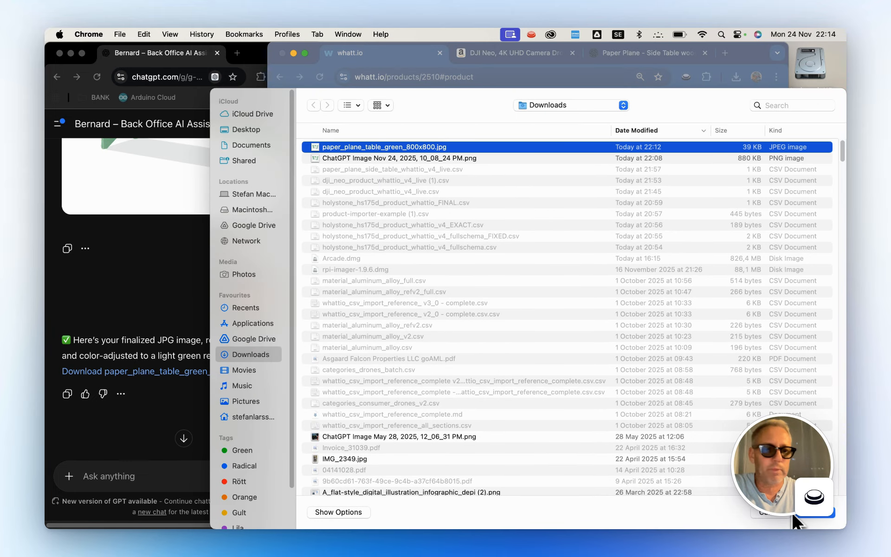
{"action": "left_click", "coordinate": [815, 514]}
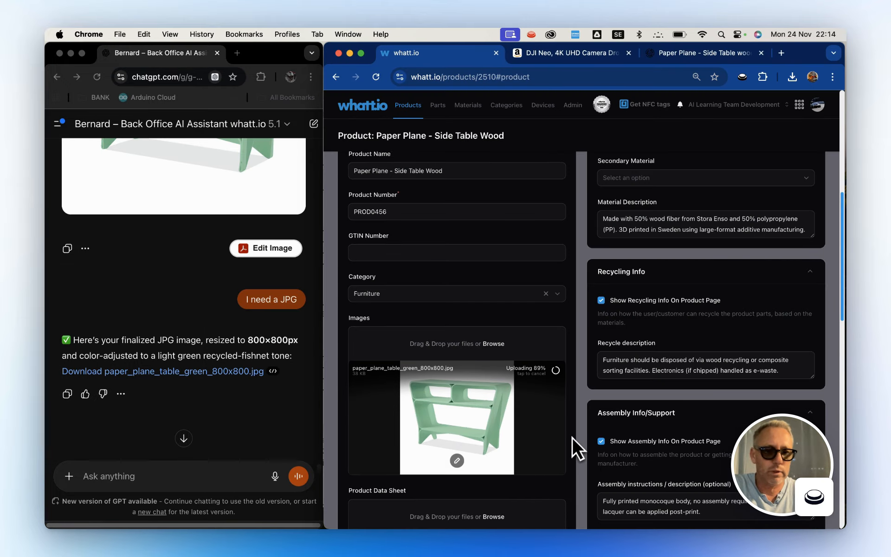
{"action": "scroll", "coordinate": [640, 466], "scroll_direction": "down", "scroll_amount": 15}
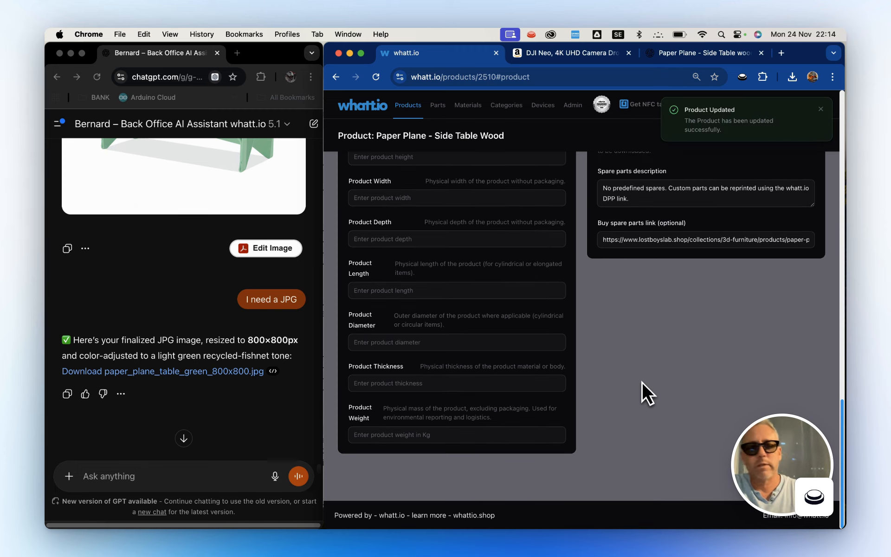
{"action": "scroll", "coordinate": [639, 380], "scroll_direction": "up", "scroll_amount": 15}
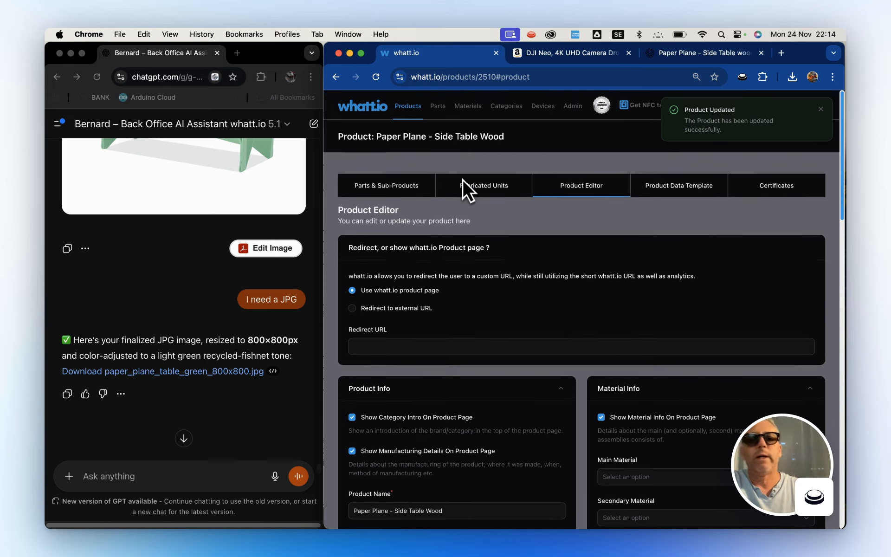
Generate the QR code for Paper Plane - Side Table Wood, view its linked Digital Product Passport page and return to the product list.
{"action": "left_click", "coordinate": [365, 106]}
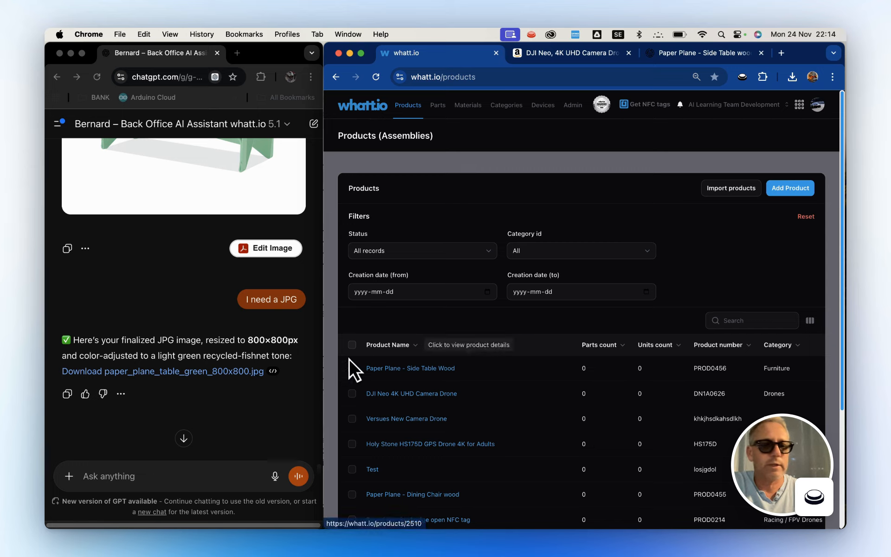
{"action": "left_click_drag", "start_coordinate": [323, 351], "coordinate": [69, 321]}
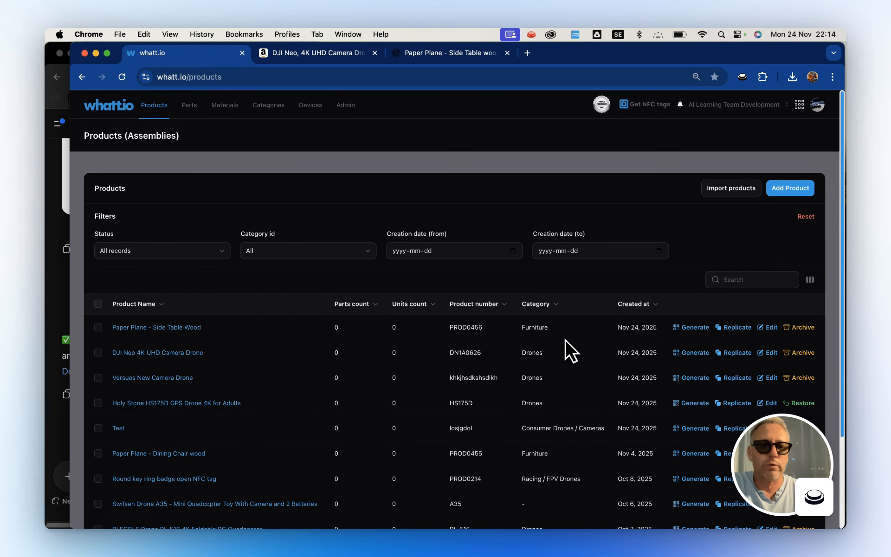
{"action": "left_click", "coordinate": [680, 331]}
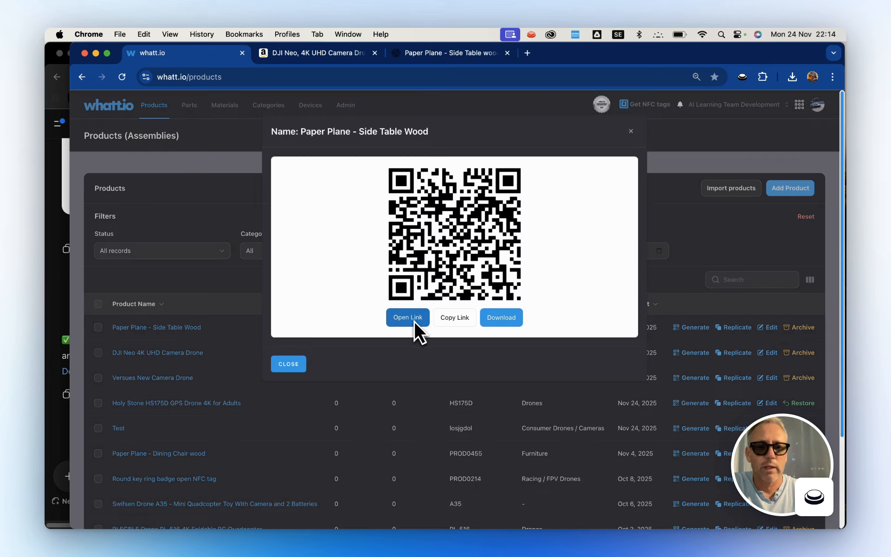
{"action": "left_click", "coordinate": [408, 318]}
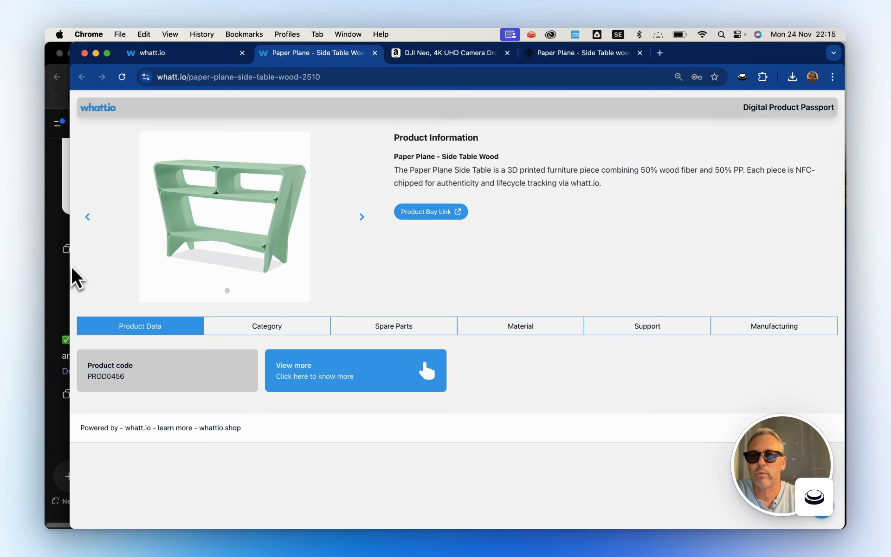
{"action": "left_click_drag", "start_coordinate": [71, 265], "coordinate": [327, 229]}
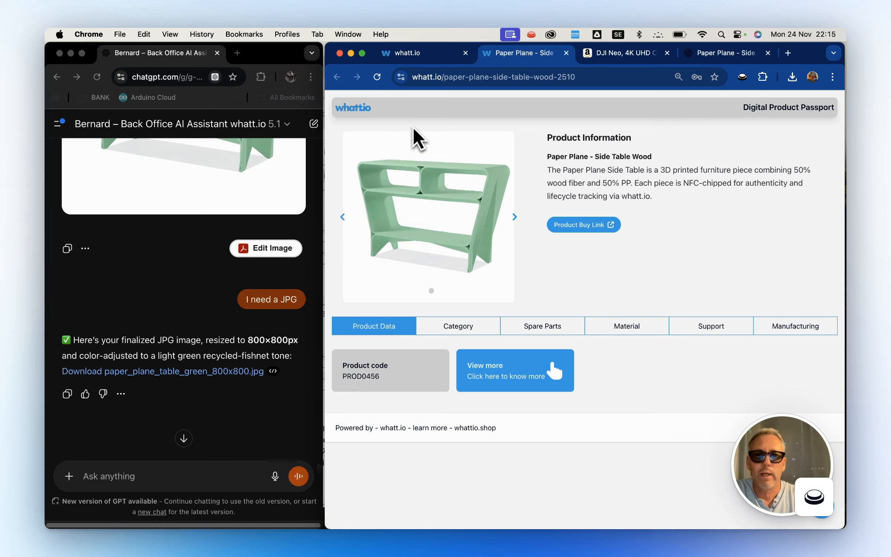
{"action": "left_click", "coordinate": [426, 60]}
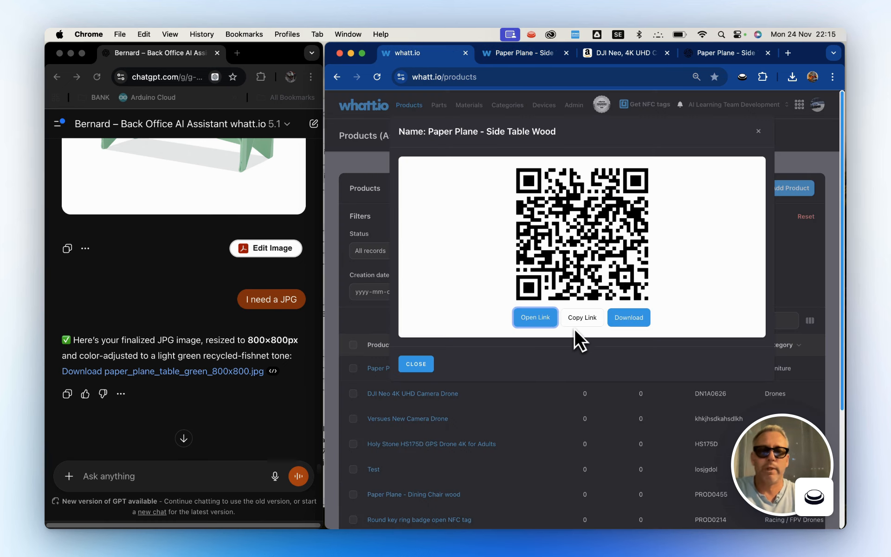
{"action": "left_click", "coordinate": [419, 365]}
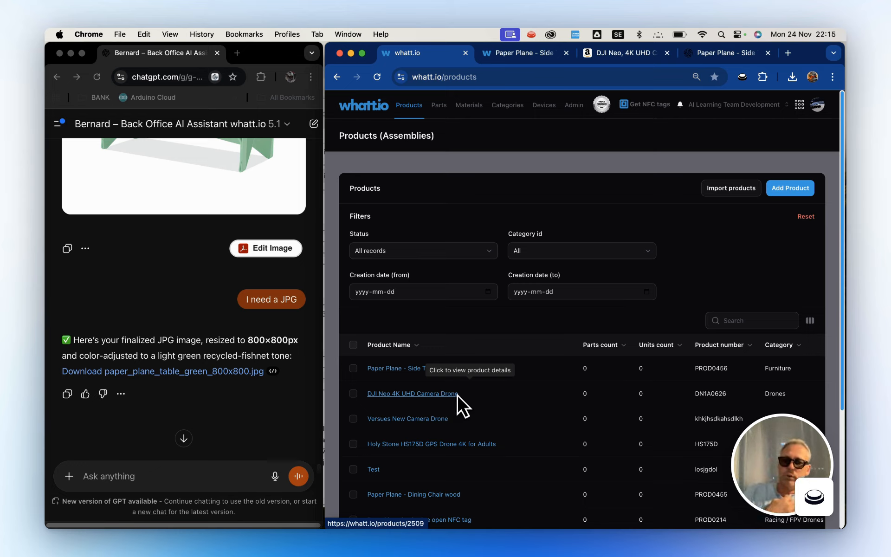
Open the DJI Neo Amazon listing's "What's in the Box" image in full view and take a screenshot of it.
{"action": "left_click", "coordinate": [179, 476]}
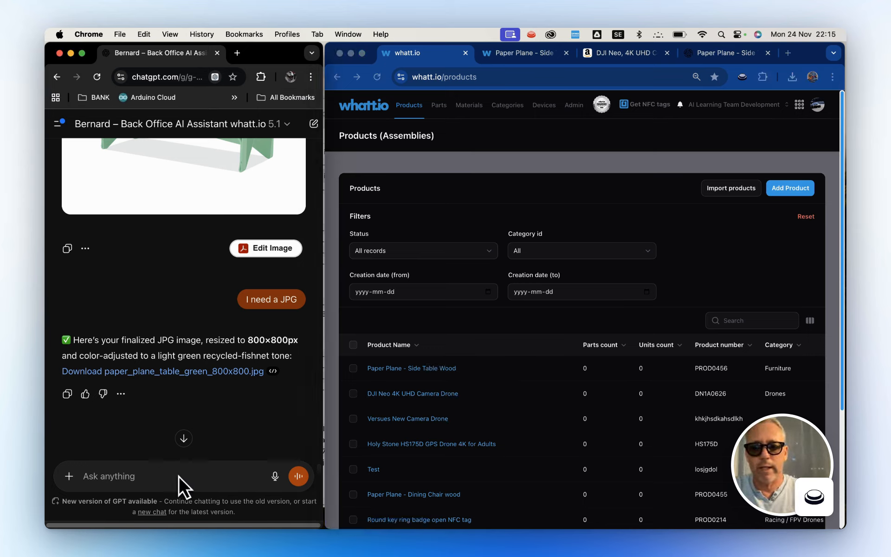
{"action": "left_click", "coordinate": [640, 50]}
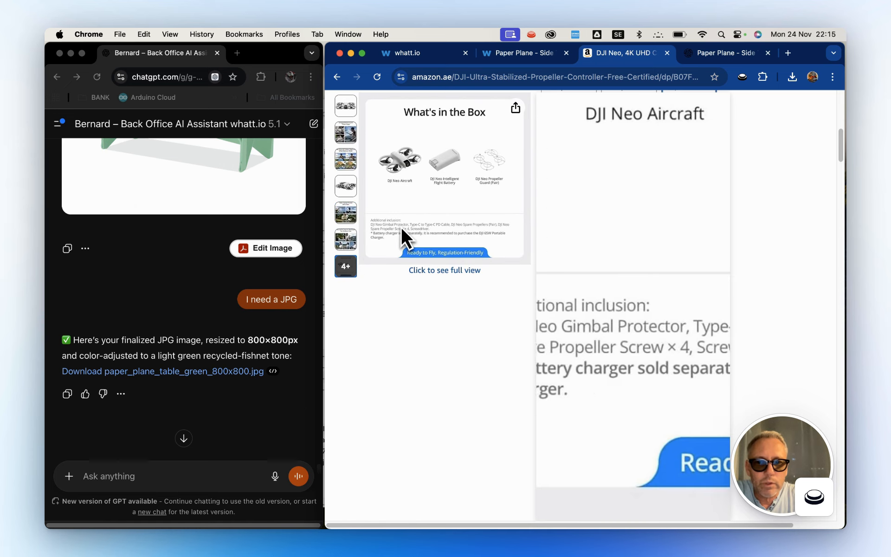
{"action": "left_click", "coordinate": [401, 225]}
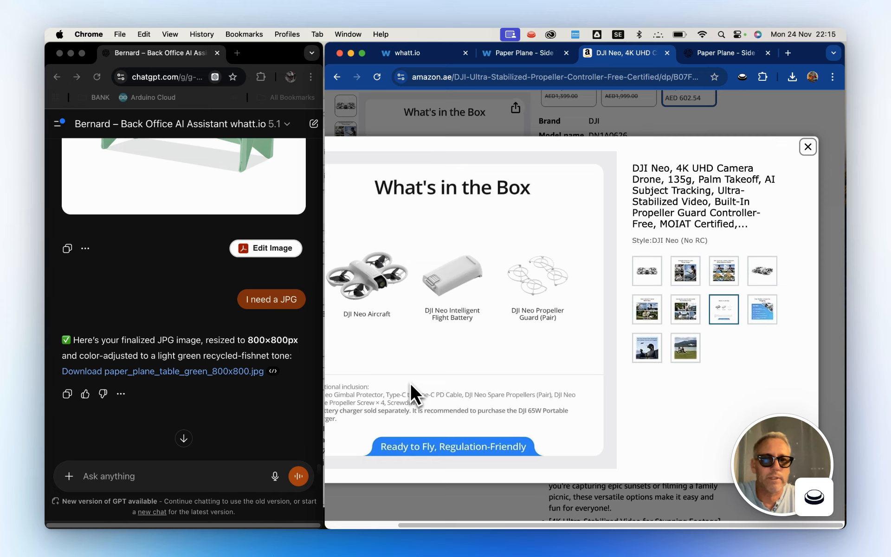
{"action": "left_click", "coordinate": [464, 283]}
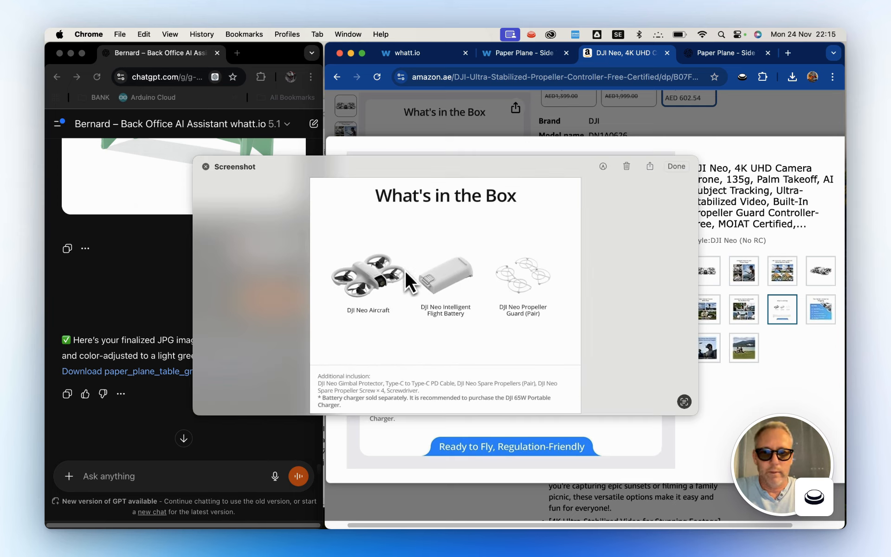
{"action": "left_click", "coordinate": [206, 168]}
Send Bernard the screenshot with "Hey Bernard, can you build me the parts for the Drone as I need these into whatt.io PART section and imported for PARTS".
{"action": "left_click", "coordinate": [184, 468]}
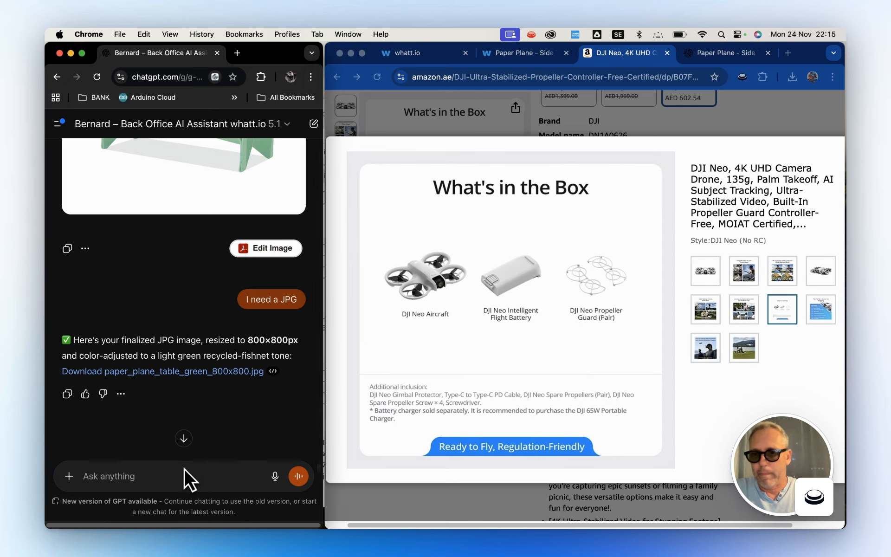
{"action": "key", "text": "super+v"}
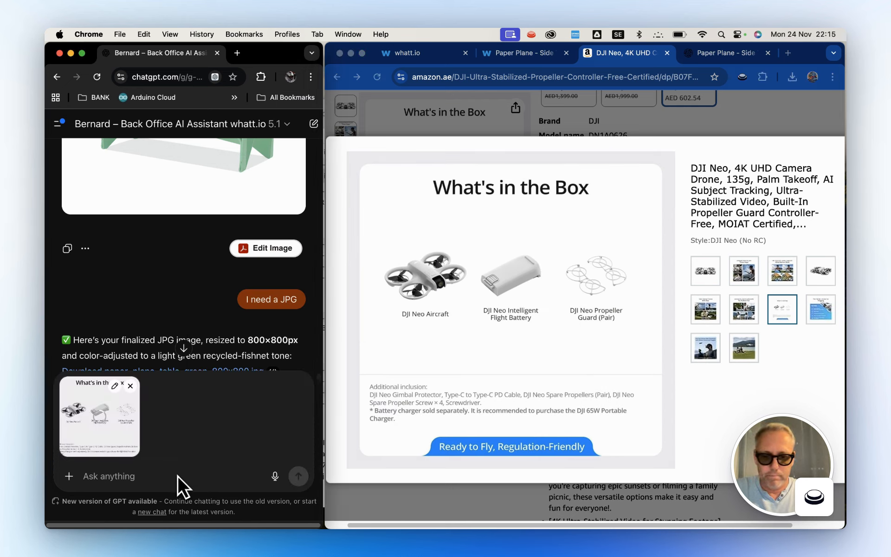
{"action": "type", "text": "Hey "}
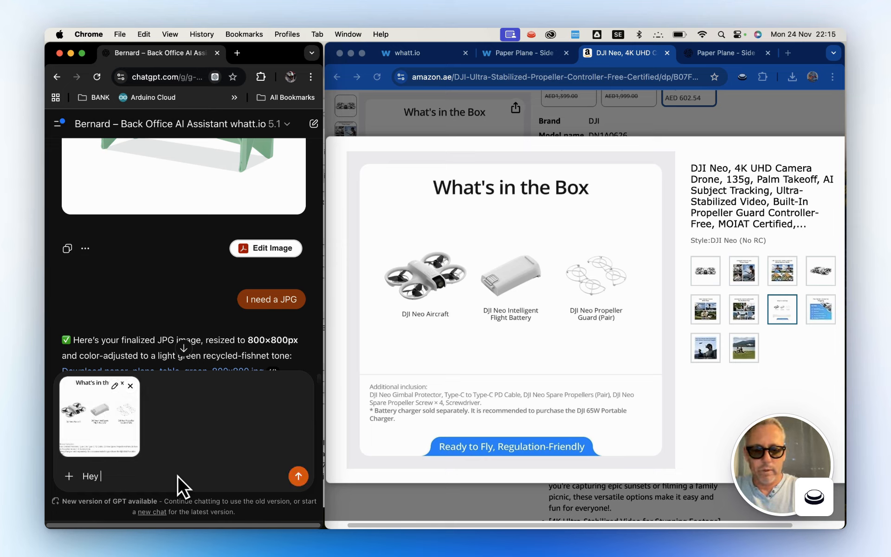
{"action": "type", "text": "Bernard, "}
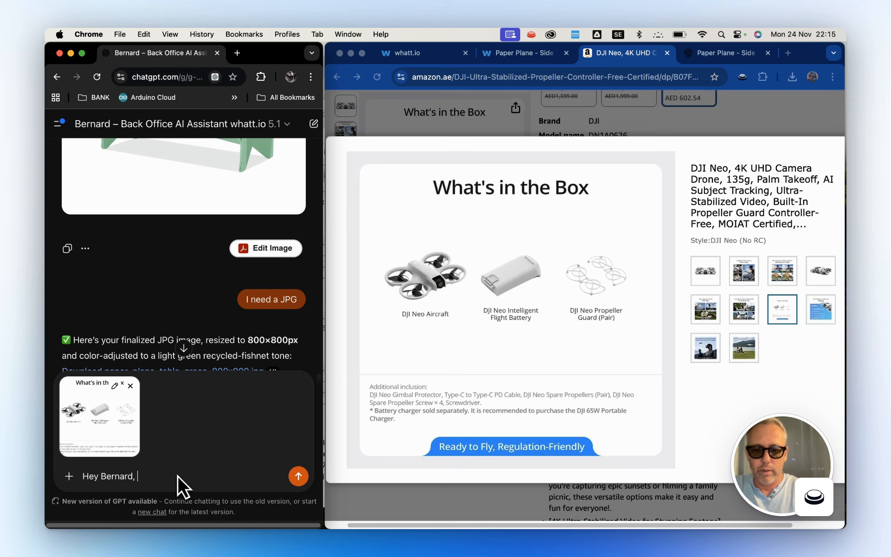
{"action": "type", "text": "can you"}
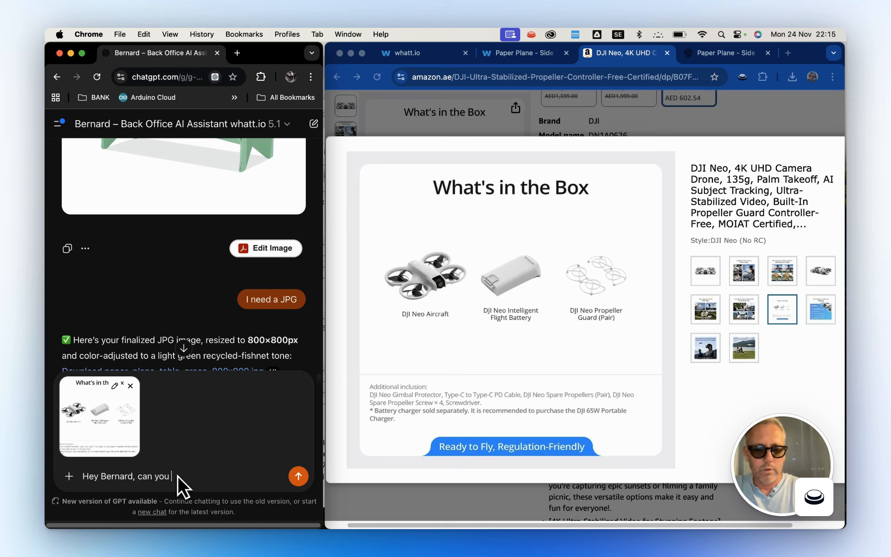
{"action": "type", "text": " build me "}
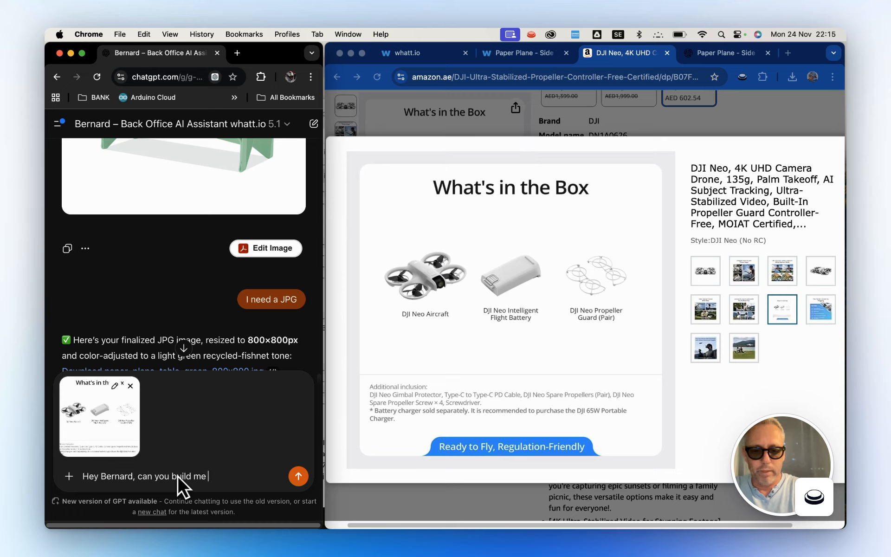
{"action": "type", "text": "the parts f"}
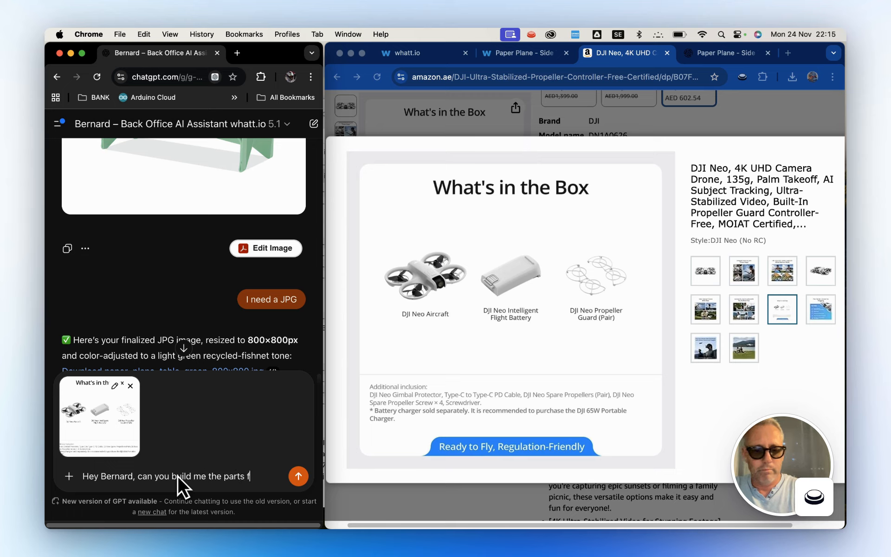
{"action": "type", "text": "or the Dron"}
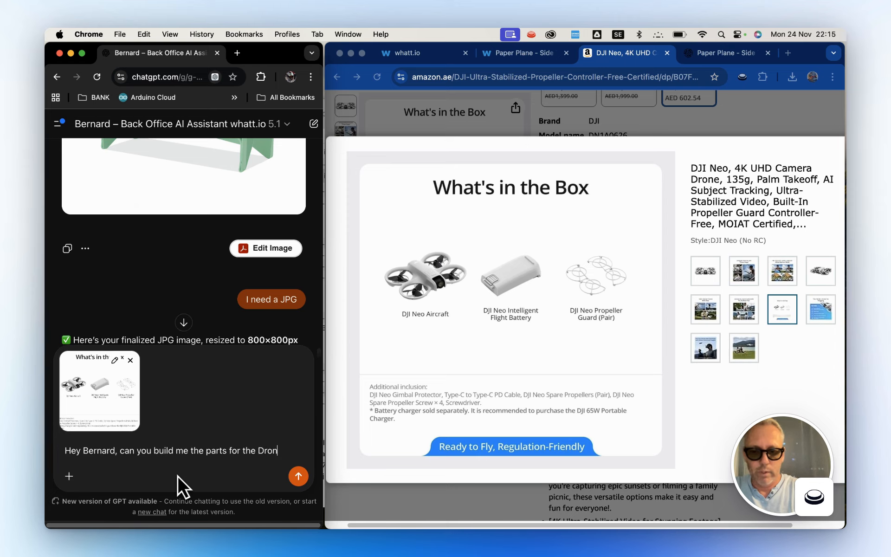
{"action": "type", "text": "e as I need"}
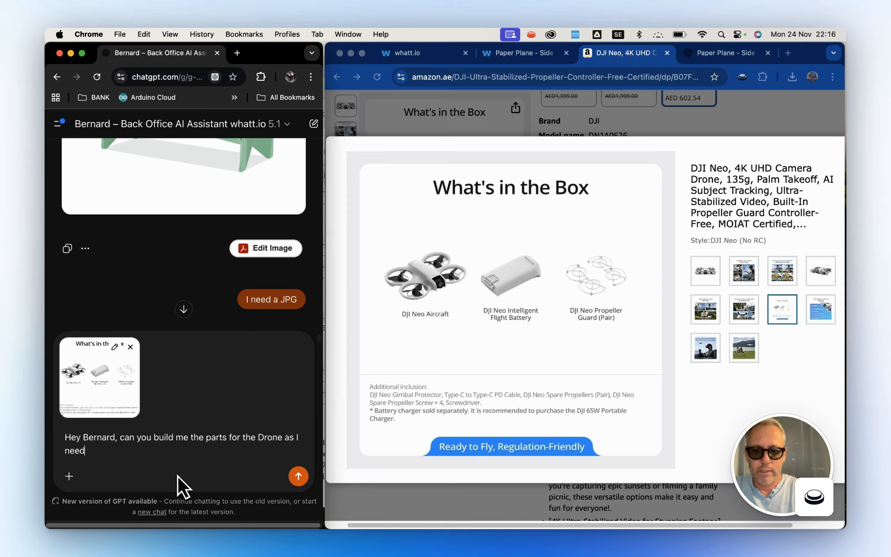
{"action": "type", "text": " these into whatt.io"}
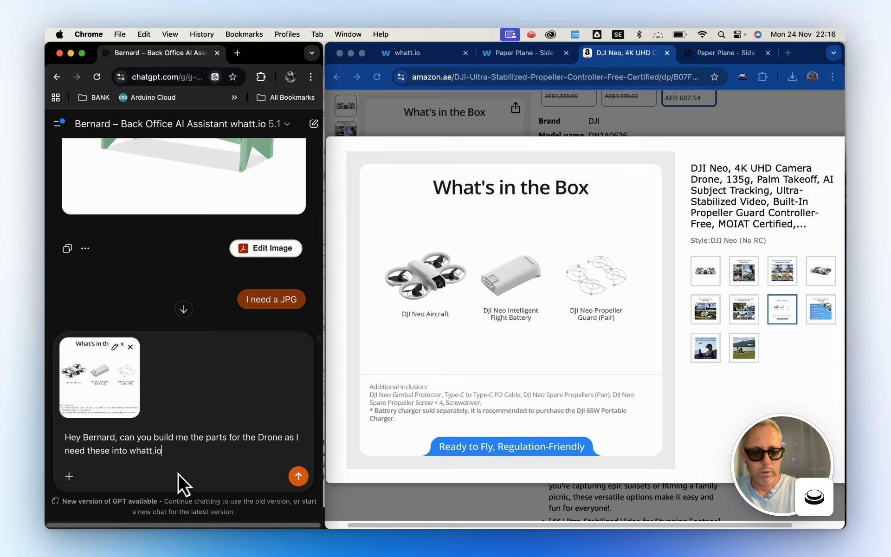
{"action": "type", "text": " PART sec"}
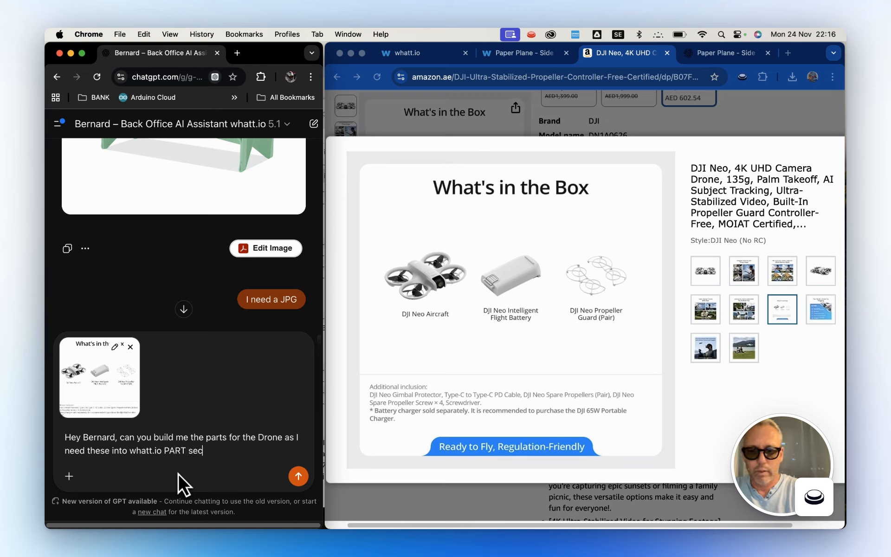
{"action": "type", "text": "tion and"}
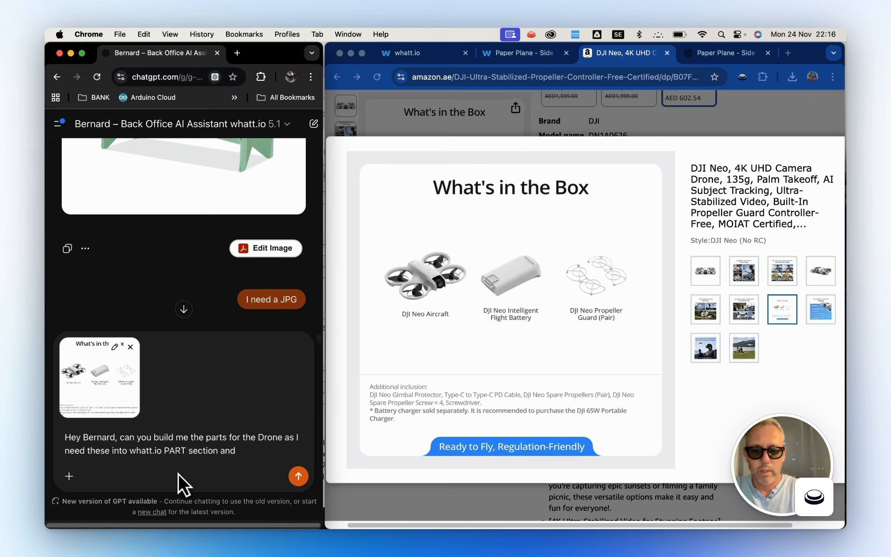
{"action": "type", "text": " importe"}
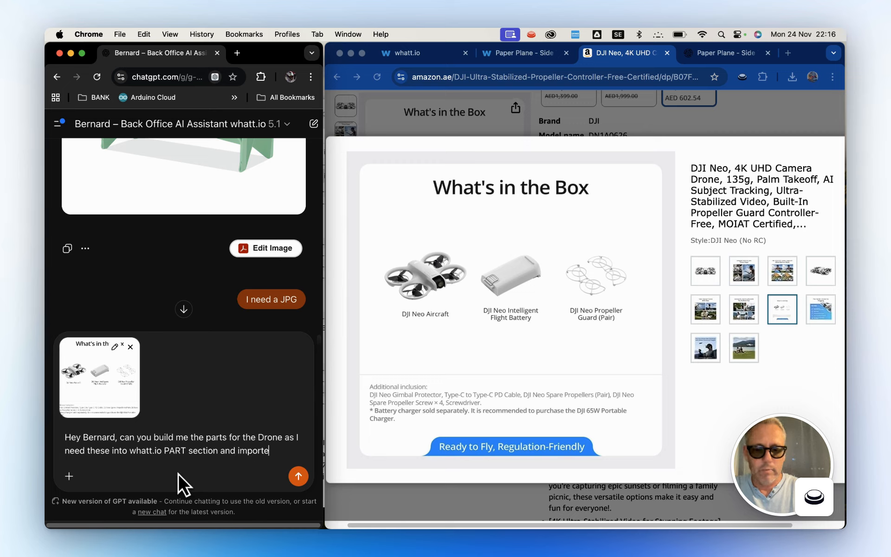
{"action": "type", "text": "d for PAR"}
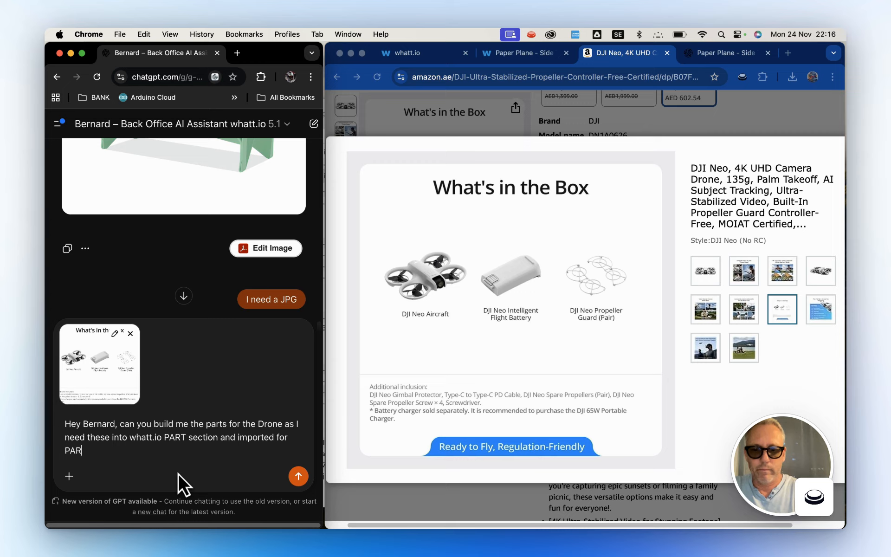
{"action": "type", "text": "TS"}
{"action": "key", "text": "Return"}
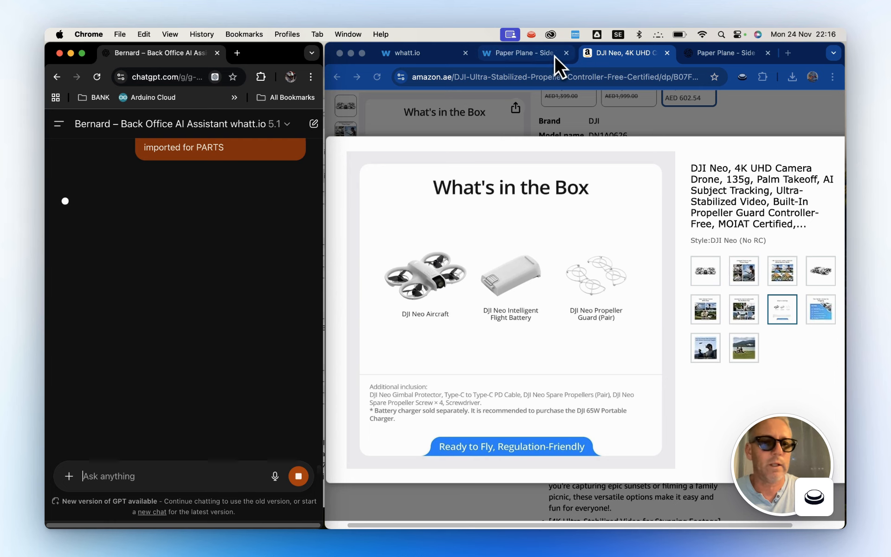
Close the whatt.io Paper Plane passport page and open the team's Parts list in whatt.io.
{"action": "left_click", "coordinate": [515, 53]}
{"action": "left_click", "coordinate": [566, 53]}
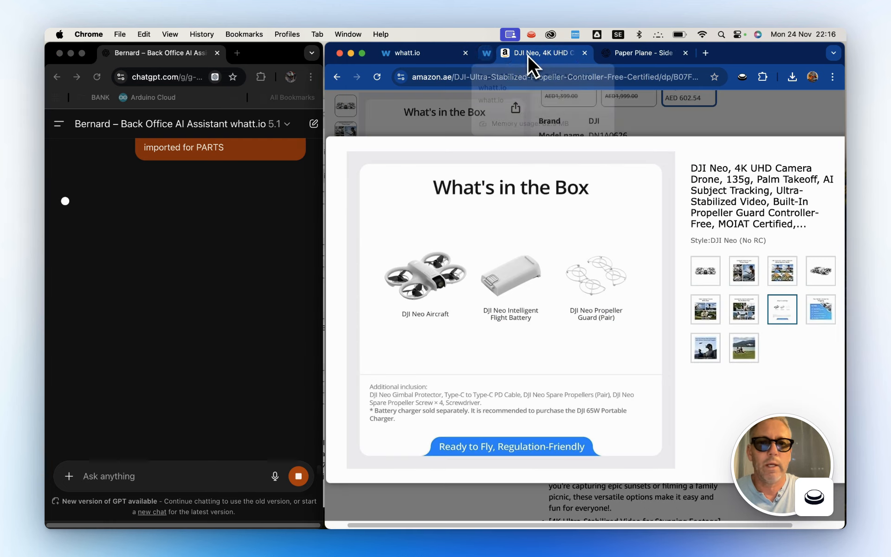
{"action": "left_click", "coordinate": [432, 54]}
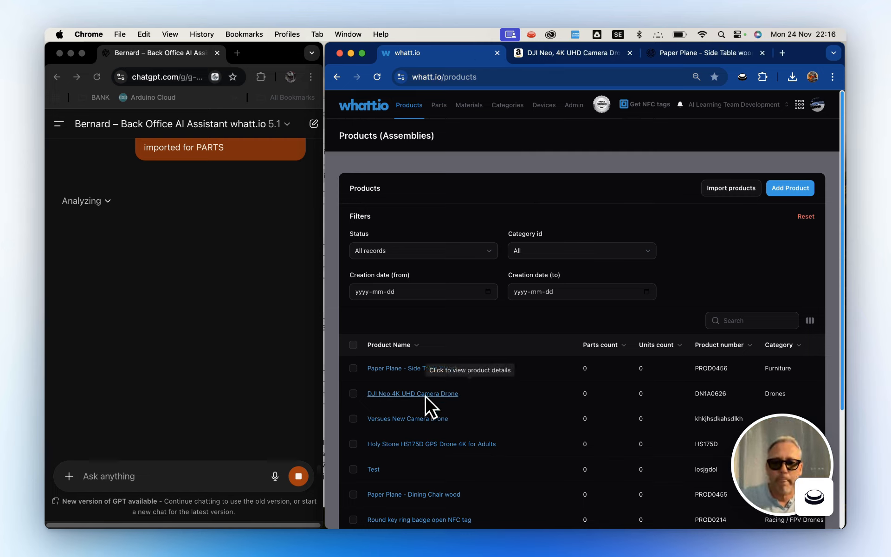
{"action": "left_click", "coordinate": [443, 104]}
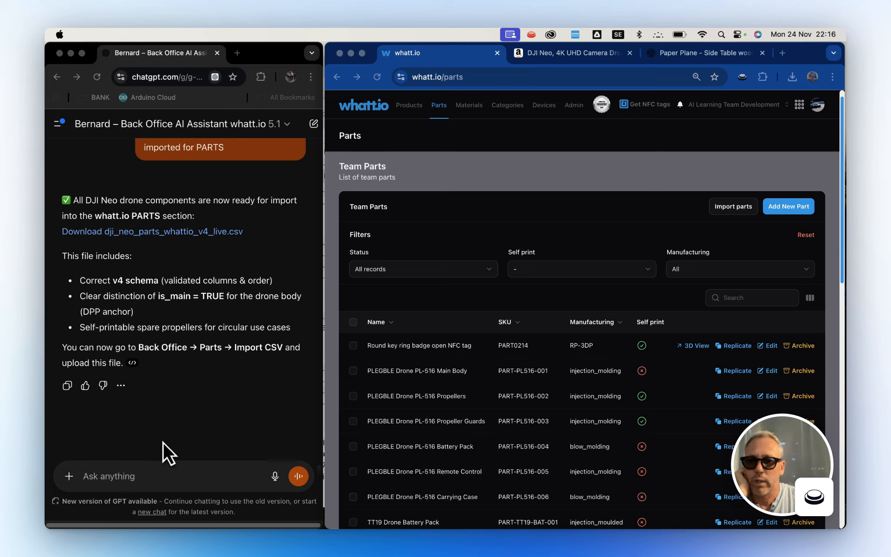
Send Bernard the request "show me the CSV please so I know what parts you built from the image".
{"action": "left_click", "coordinate": [151, 478]}
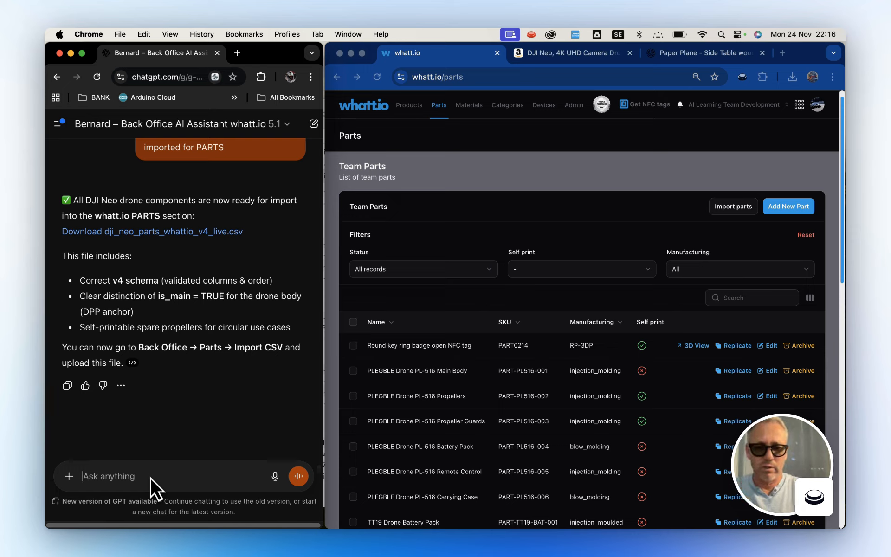
{"action": "type", "text": "show me the "}
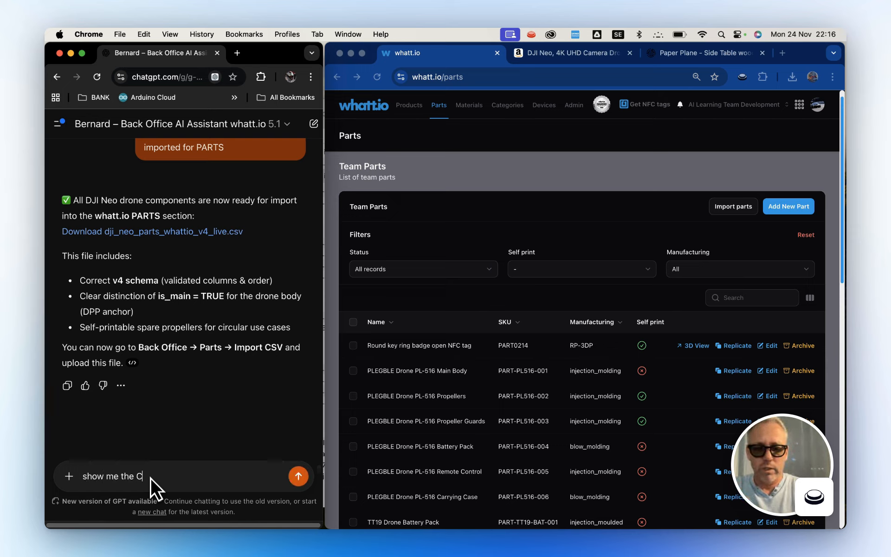
{"action": "type", "text": "CSV please "}
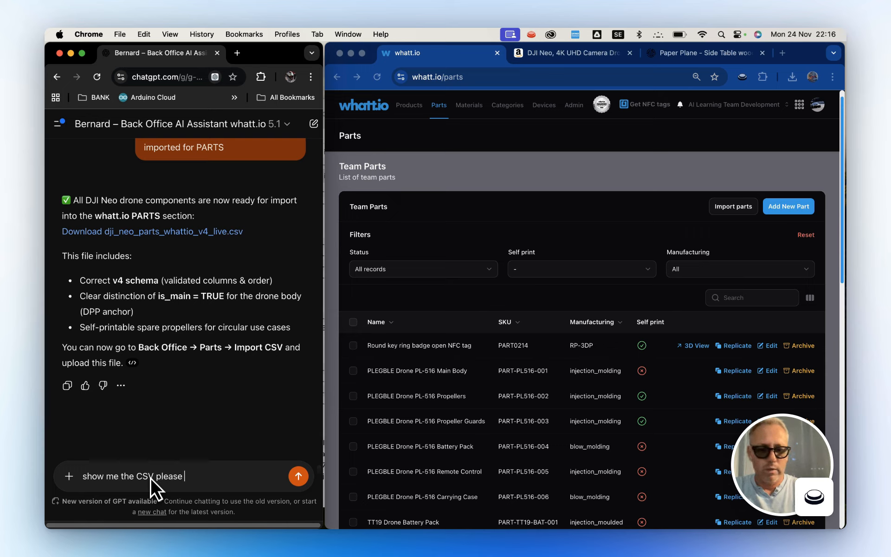
{"action": "type", "text": "sio"}
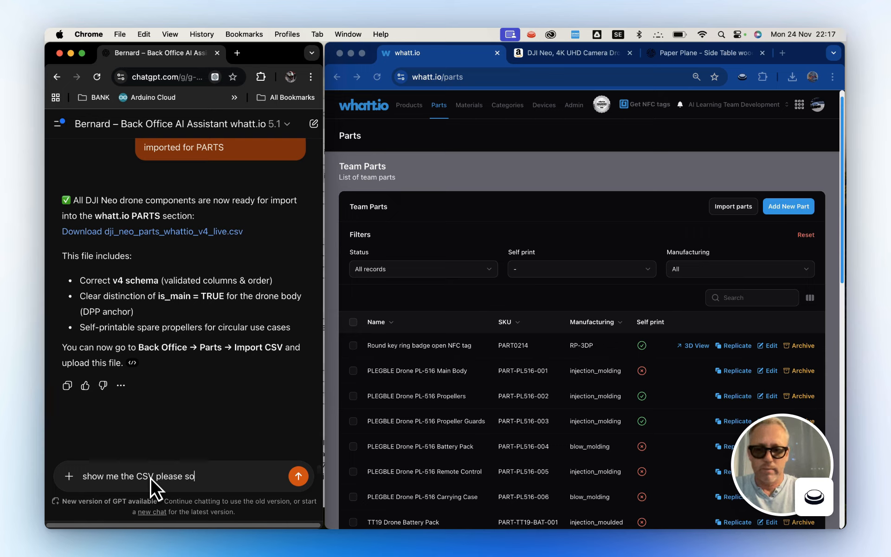
{"action": "type", "text": " I know wha"}
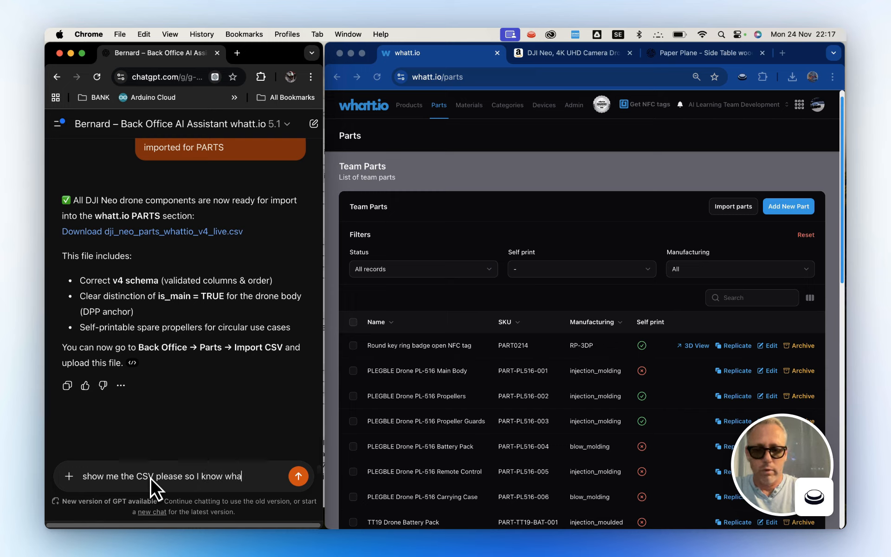
{"action": "type", "text": "t parts you built"}
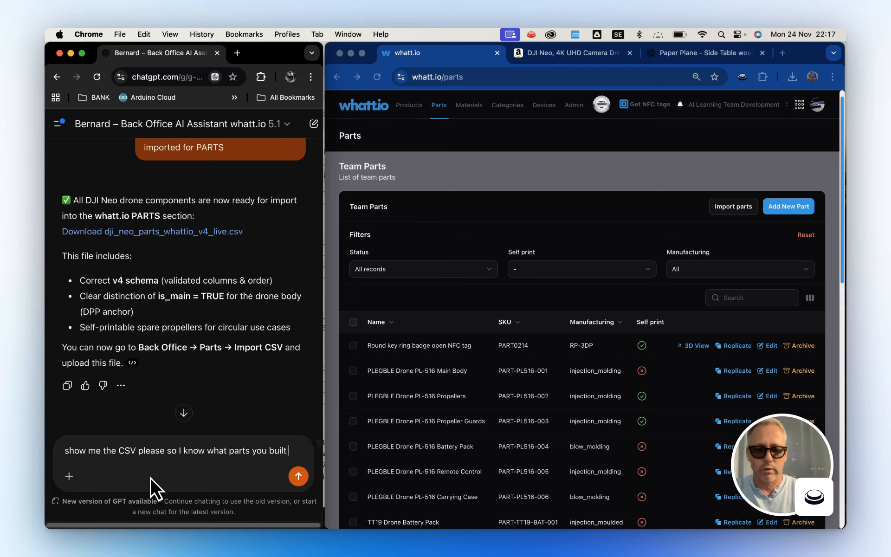
{"action": "type", "text": " from the image"}
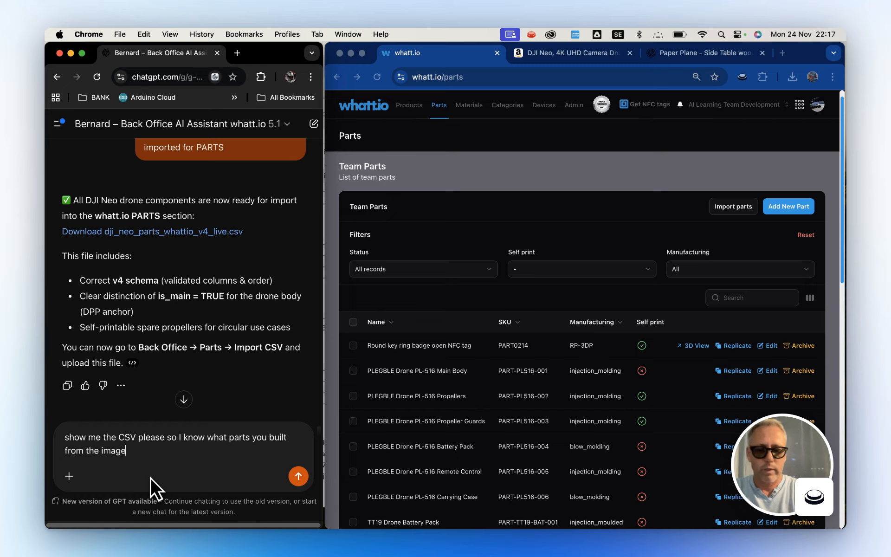
{"action": "key", "text": "Return"}
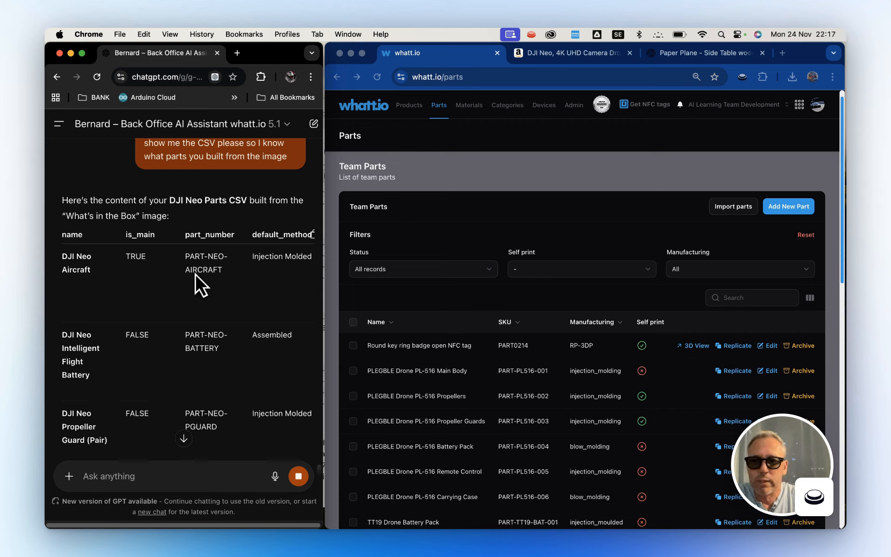
Review every row and column of the DJI Neo Parts CSV table in Bernard's reply, including part numbers, methods, self-print flags and descriptions.
{"action": "scroll", "coordinate": [213, 329], "scroll_direction": "down", "scroll_amount": 3}
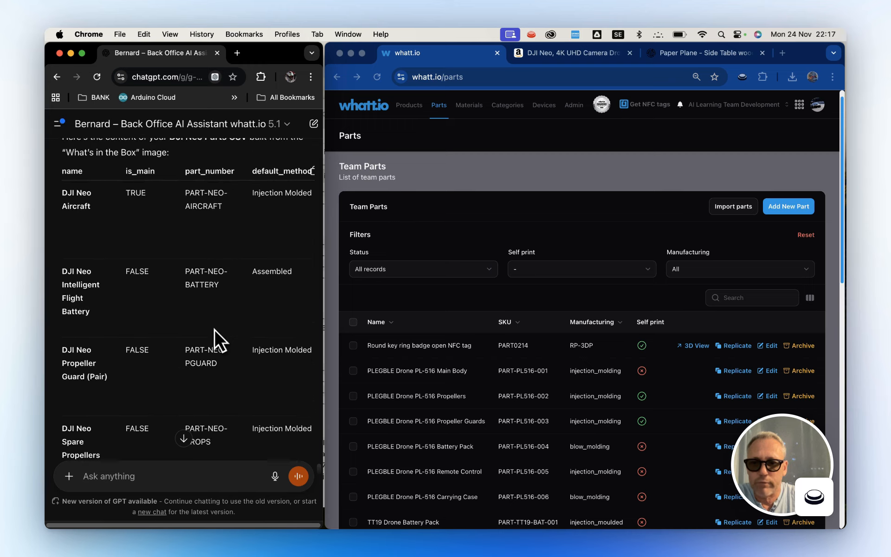
{"action": "scroll", "coordinate": [214, 329], "scroll_direction": "down", "scroll_amount": 5}
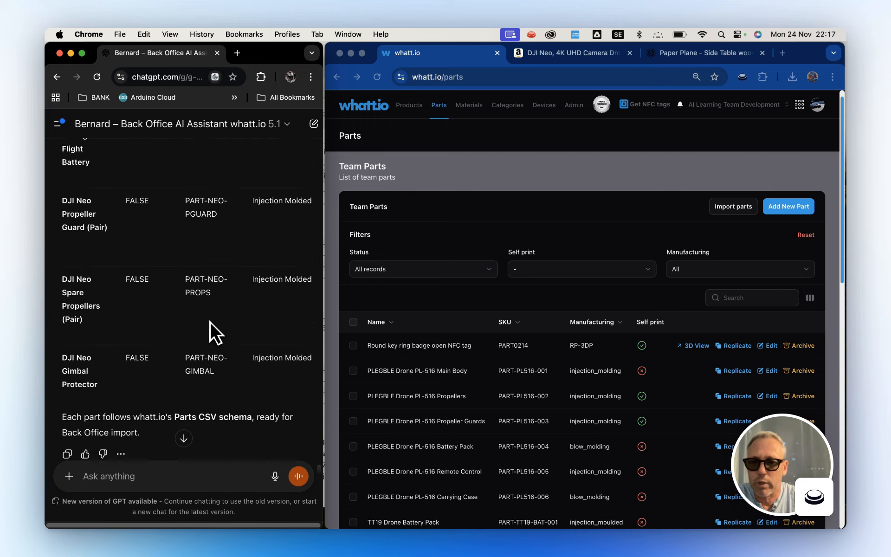
{"action": "scroll", "coordinate": [209, 321], "scroll_direction": "down", "scroll_amount": 1}
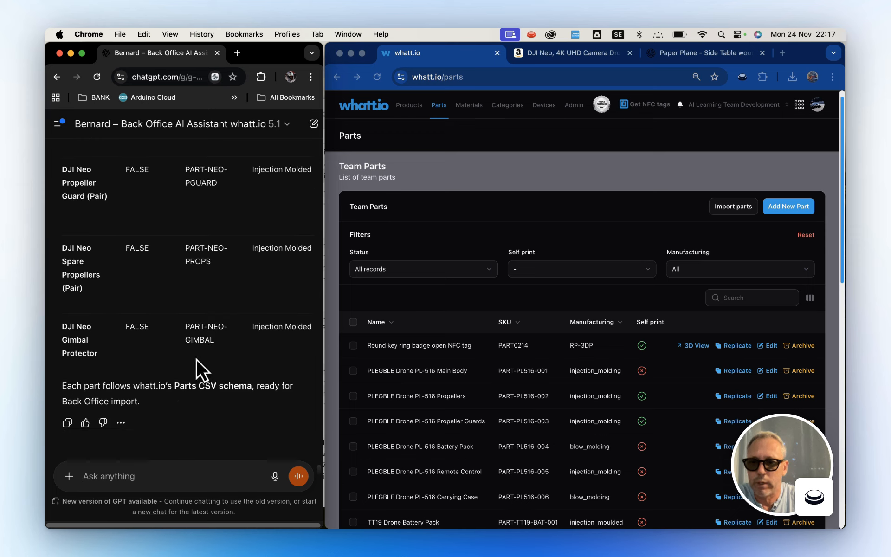
{"action": "scroll", "coordinate": [208, 334], "scroll_direction": "right", "scroll_amount": 5}
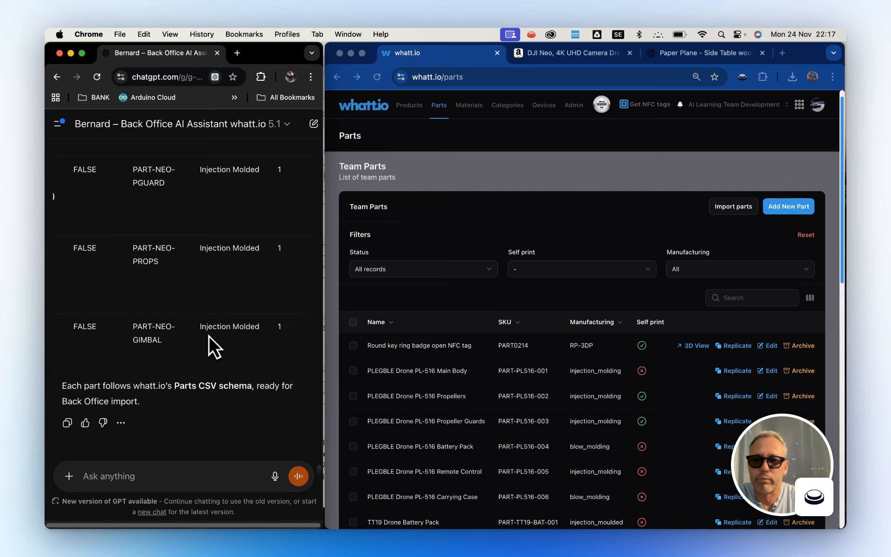
{"action": "scroll", "coordinate": [208, 335], "scroll_direction": "right", "scroll_amount": 3}
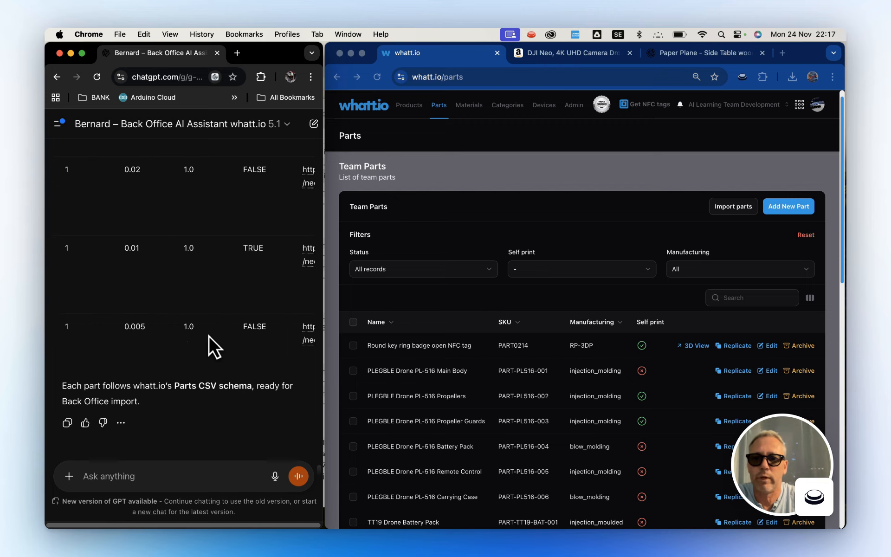
{"action": "scroll", "coordinate": [208, 335], "scroll_direction": "up", "scroll_amount": 4}
{"action": "scroll", "coordinate": [209, 335], "scroll_direction": "right", "scroll_amount": 4}
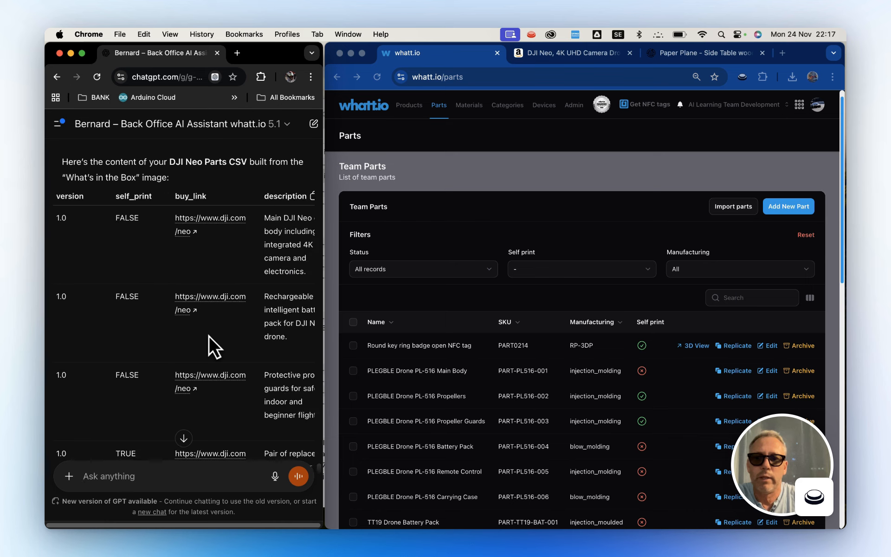
{"action": "scroll", "coordinate": [208, 333], "scroll_direction": "down", "scroll_amount": 5}
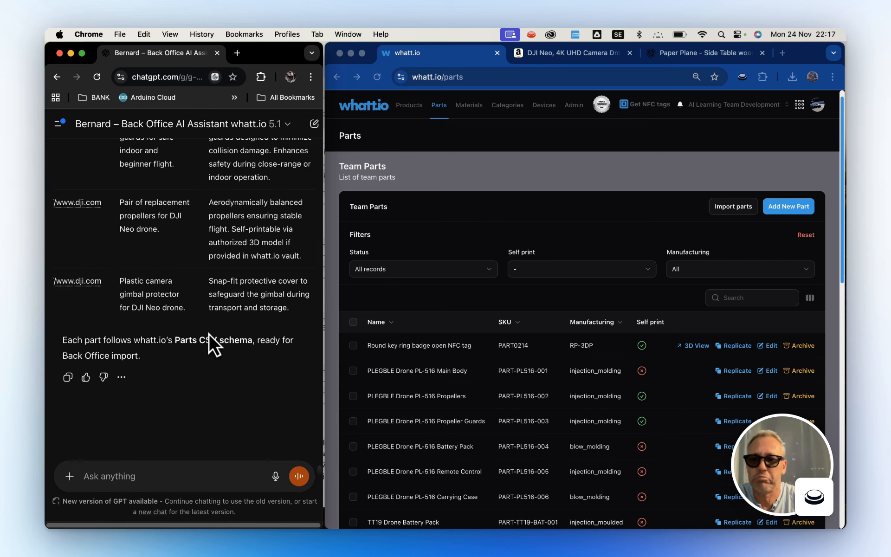
Download dji_neo_parts_whattio_v4_live.csv from Bernard's earlier reply about the DJI Neo components.
{"action": "scroll", "coordinate": [208, 334], "scroll_direction": "up", "scroll_amount": 15}
{"action": "scroll", "coordinate": [209, 332], "scroll_direction": "up", "scroll_amount": 5}
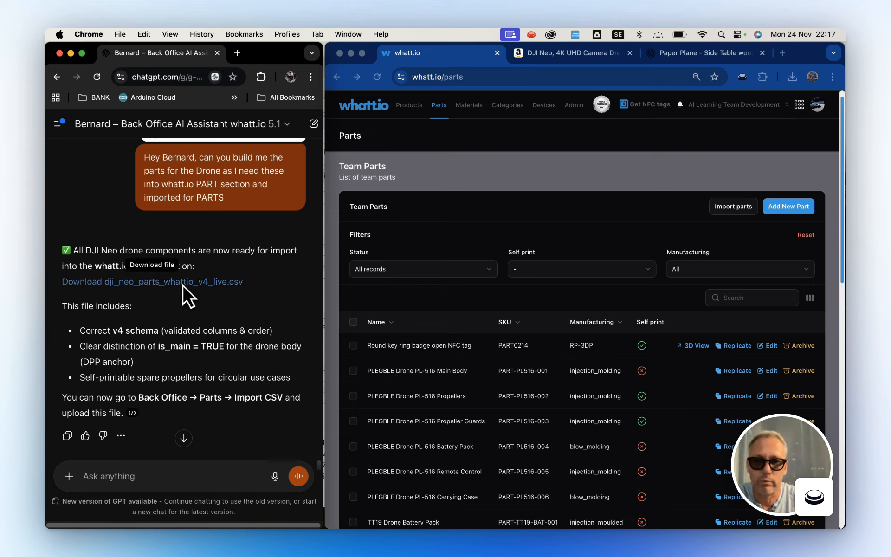
{"action": "left_click", "coordinate": [183, 284]}
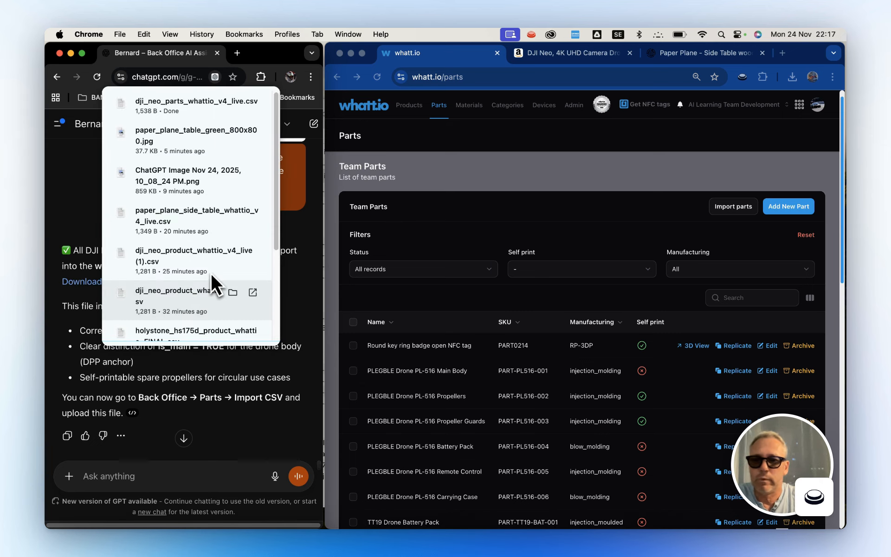
Upload dji_neo_parts_whattio_v4_live.csv from the Downloads folder as the import file for Team Parts.
{"action": "left_click", "coordinate": [673, 206]}
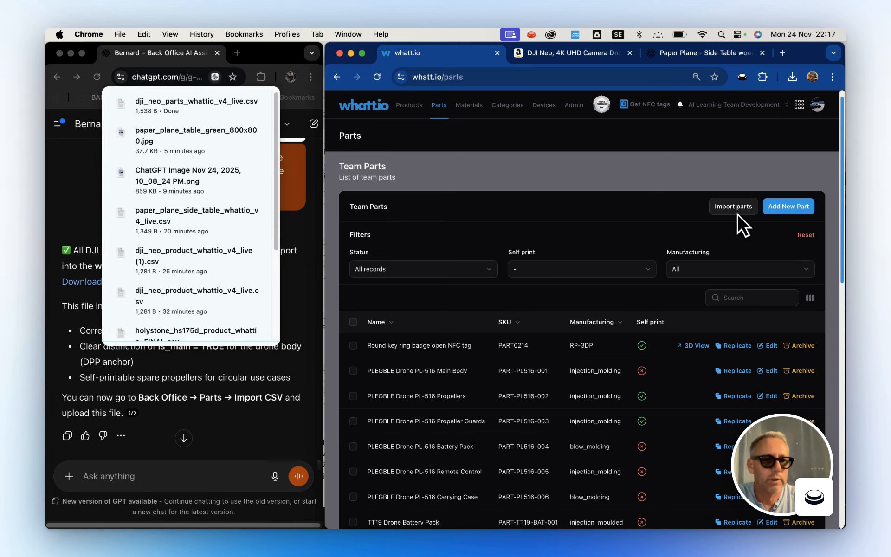
{"action": "scroll", "coordinate": [600, 231], "scroll_direction": "down", "scroll_amount": 10}
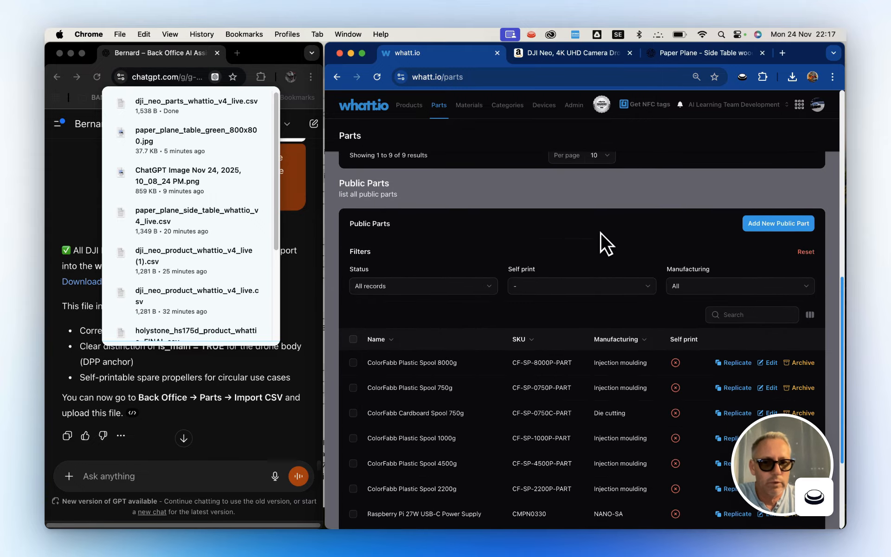
{"action": "scroll", "coordinate": [601, 232], "scroll_direction": "up", "scroll_amount": 5}
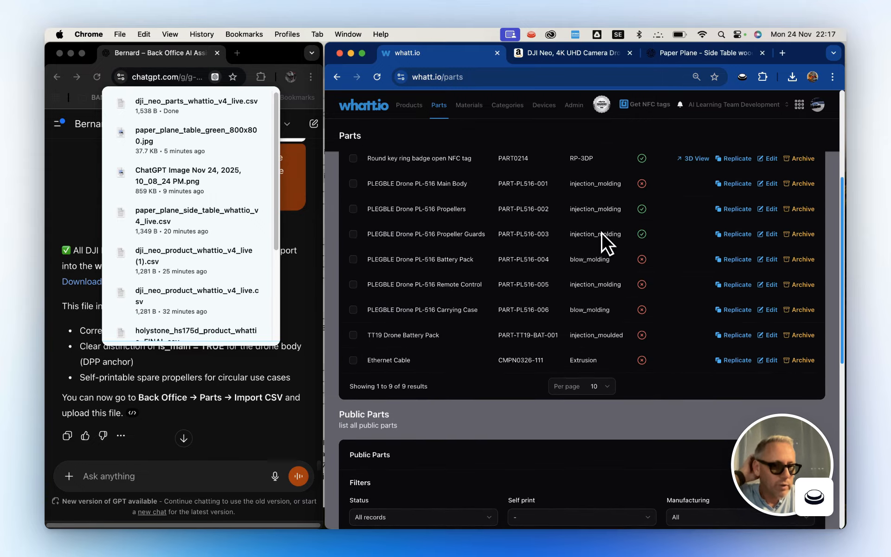
{"action": "scroll", "coordinate": [602, 232], "scroll_direction": "up", "scroll_amount": 4}
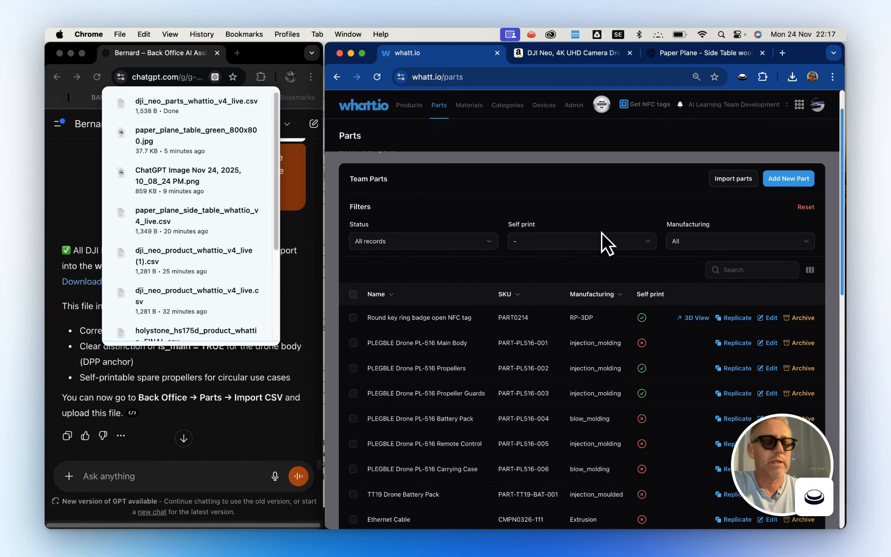
{"action": "scroll", "coordinate": [602, 232], "scroll_direction": "up", "scroll_amount": 1}
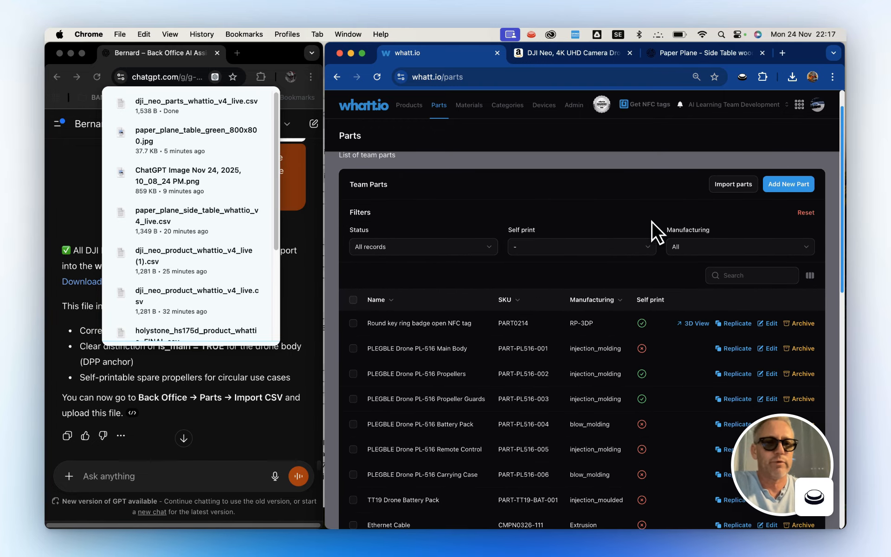
{"action": "left_click", "coordinate": [733, 185]}
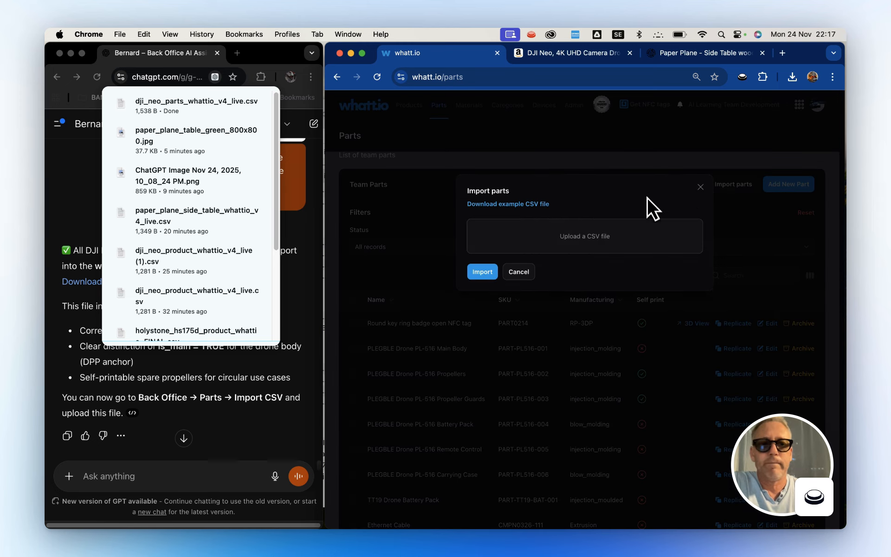
{"action": "left_click", "coordinate": [596, 238]}
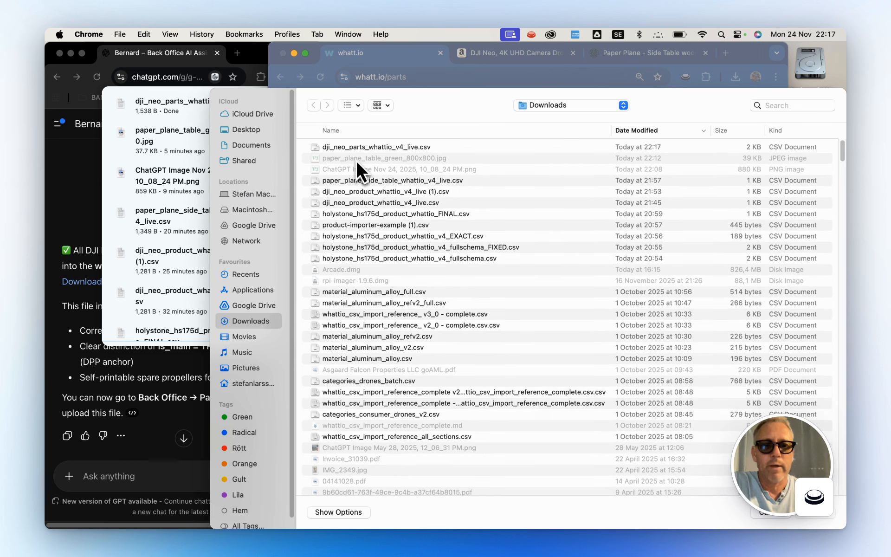
{"action": "left_click", "coordinate": [355, 147]}
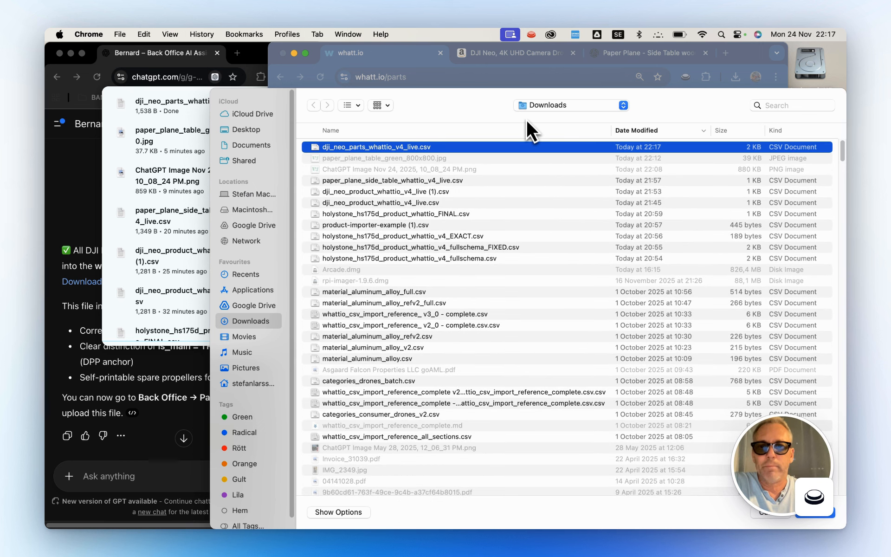
{"action": "left_click", "coordinate": [782, 367]}
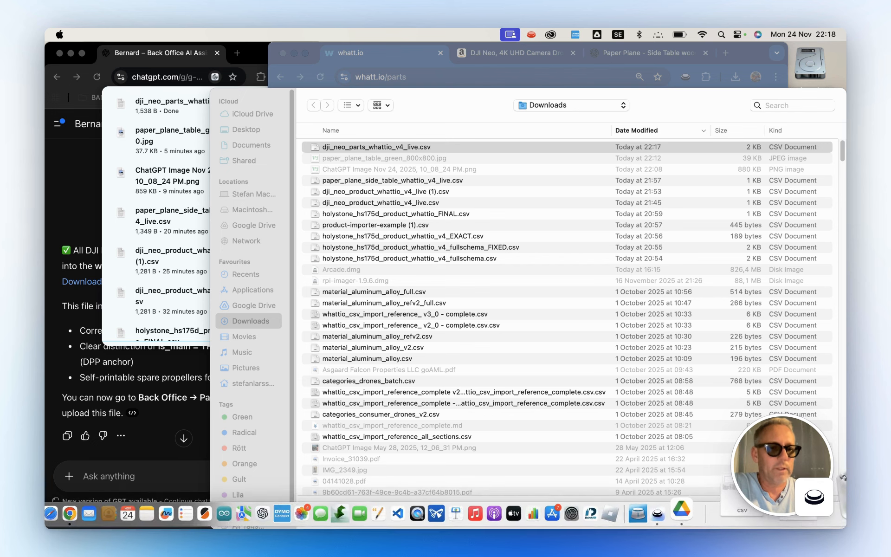
{"action": "left_click", "coordinate": [820, 515]}
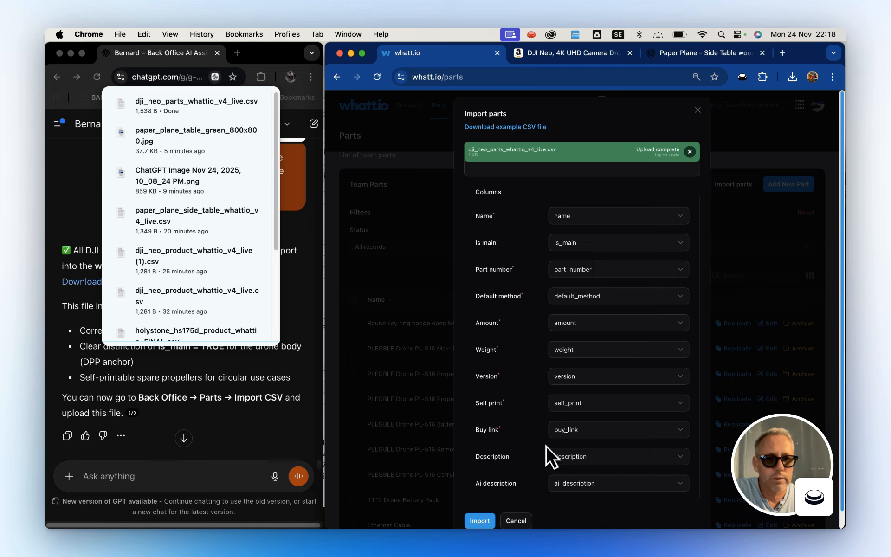
Run the parts import with the matched CSV columns, reload the Parts page and check the DJI Neo entries in Team Parts.
{"action": "scroll", "coordinate": [512, 426], "scroll_direction": "down", "scroll_amount": 1}
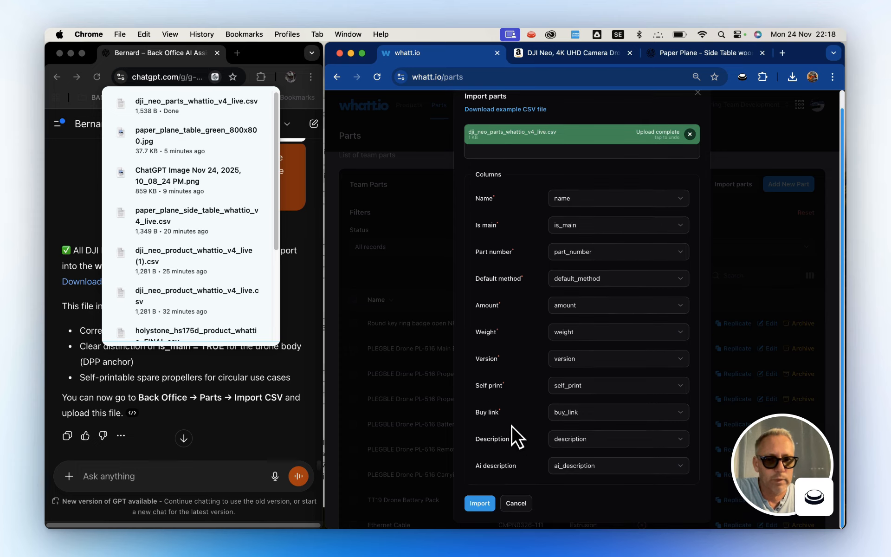
{"action": "left_click", "coordinate": [481, 503]}
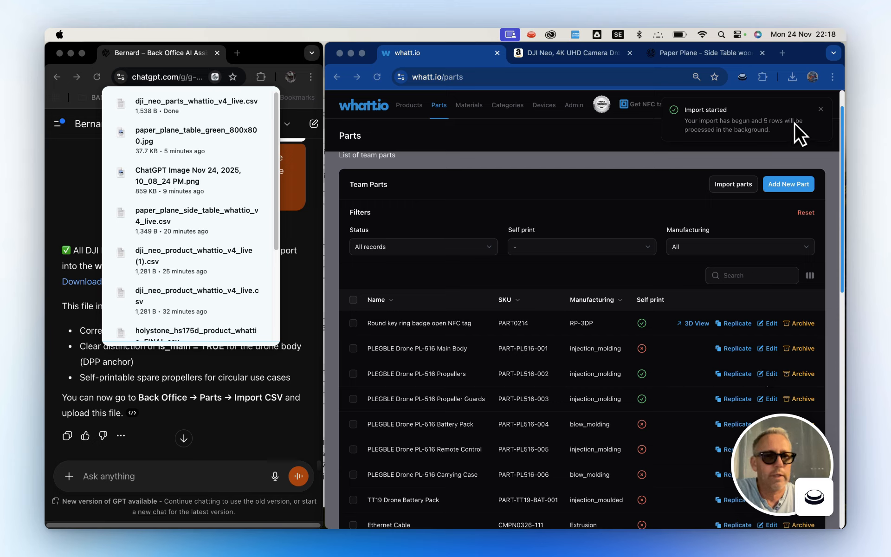
{"action": "left_click", "coordinate": [467, 165]}
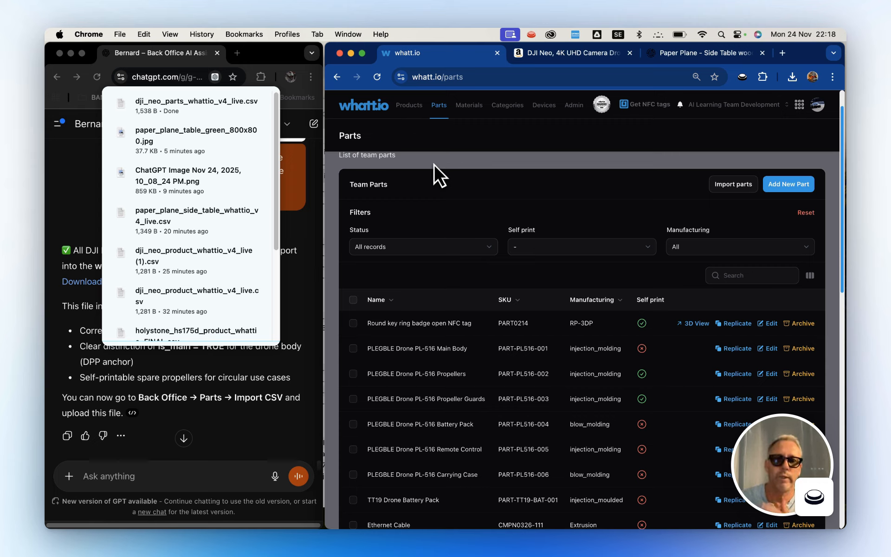
{"action": "left_click", "coordinate": [301, 315]}
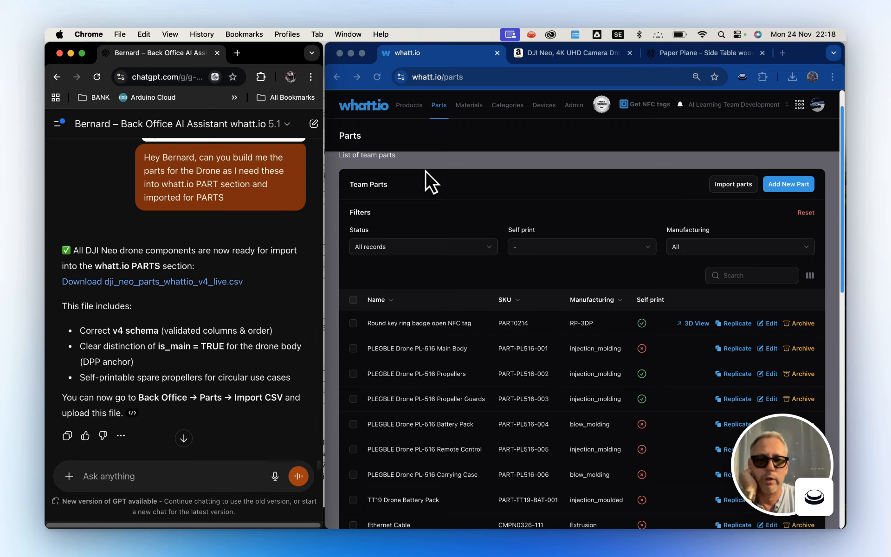
{"action": "left_click", "coordinate": [378, 78]}
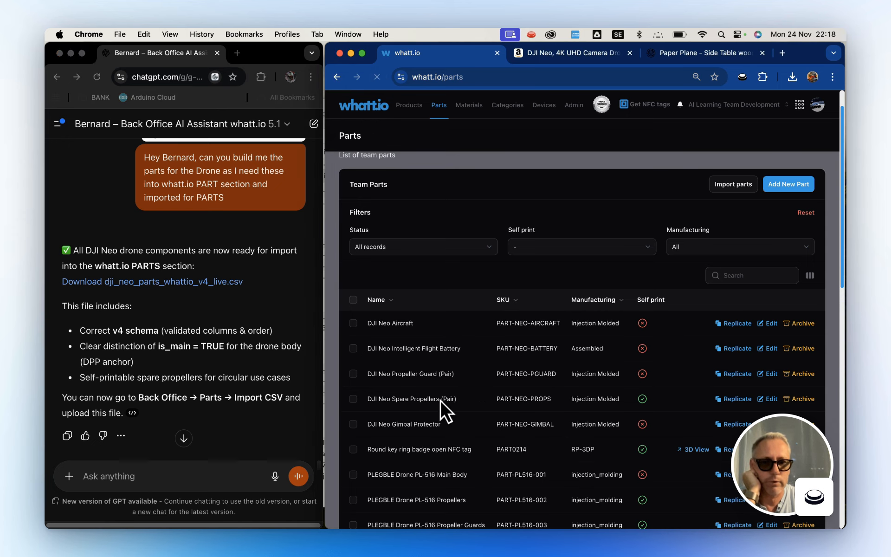
{"action": "scroll", "coordinate": [440, 400], "scroll_direction": "down", "scroll_amount": 5}
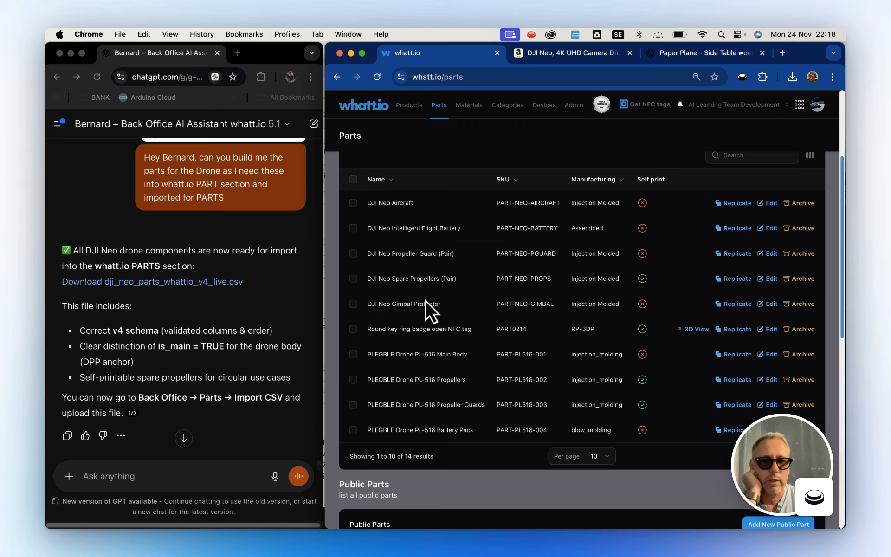
{"action": "scroll", "coordinate": [493, 297], "scroll_direction": "up", "scroll_amount": 1}
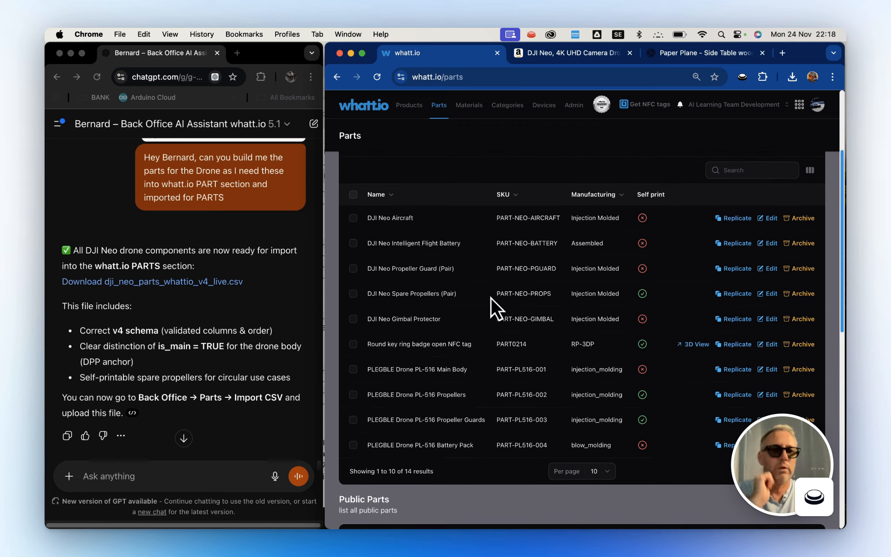
Send Bernard the request "Please create a PART image for the battery".
{"action": "left_click", "coordinate": [177, 478]}
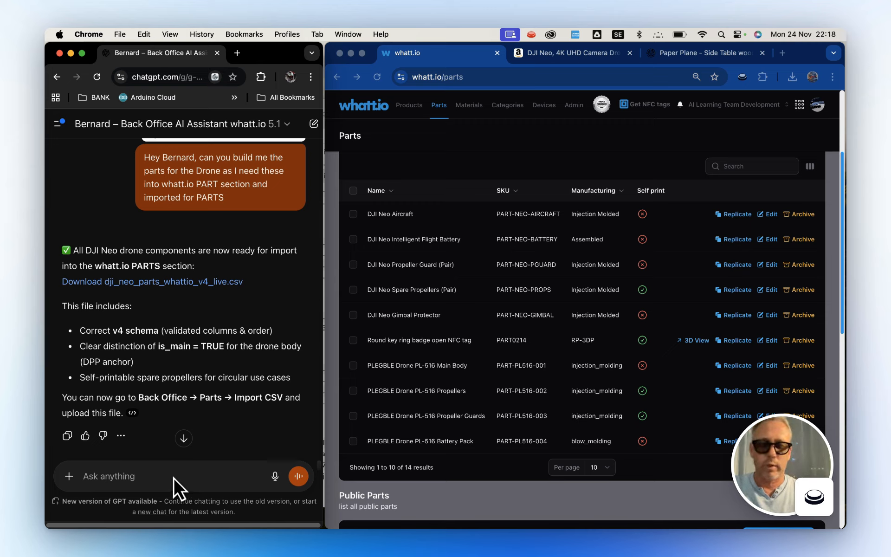
{"action": "type", "text": "Pleaae ec"}
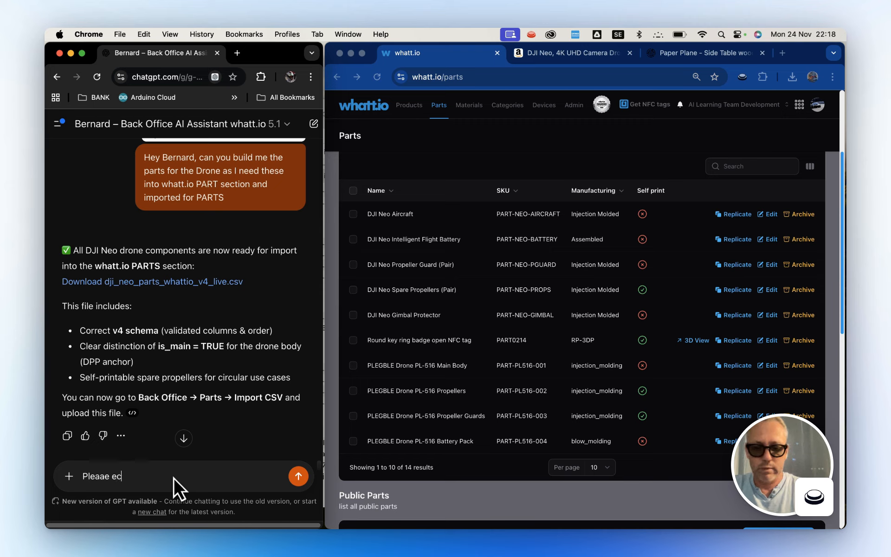
{"action": "key", "text": "BackSpace"}
{"action": "key", "text": "BackSpace"}
{"action": "key", "text": "BackSpace"}
{"action": "key", "text": "BackSpace"}
{"action": "key", "text": "BackSpace"}
{"action": "type", "text": "s"}
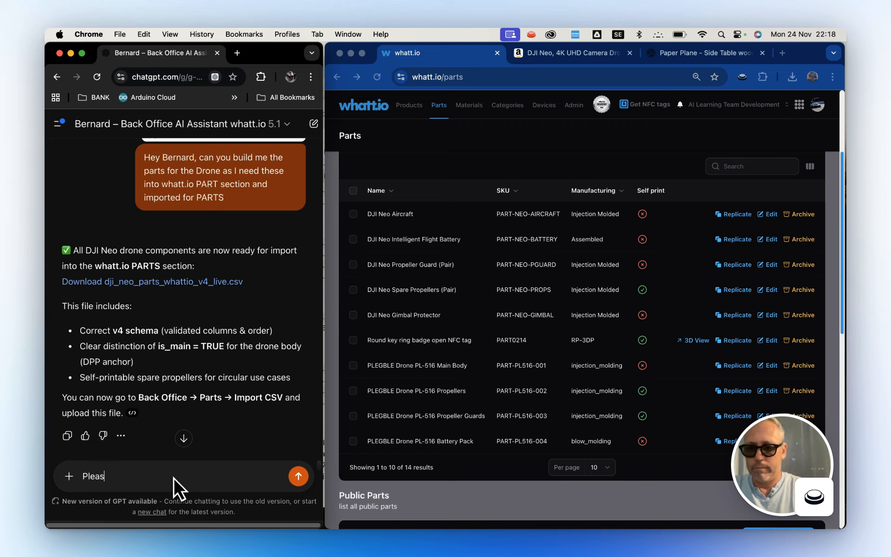
{"action": "type", "text": "e create a PA"}
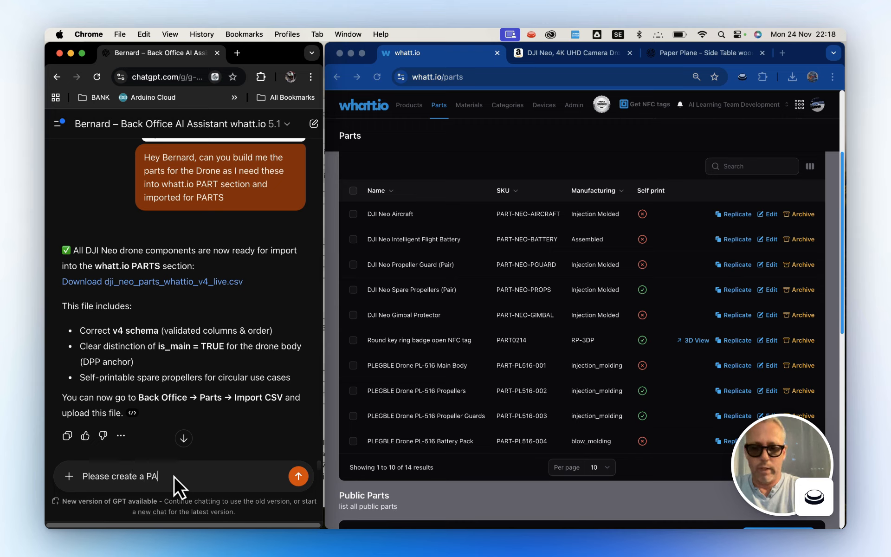
{"action": "type", "text": "RT image fo"}
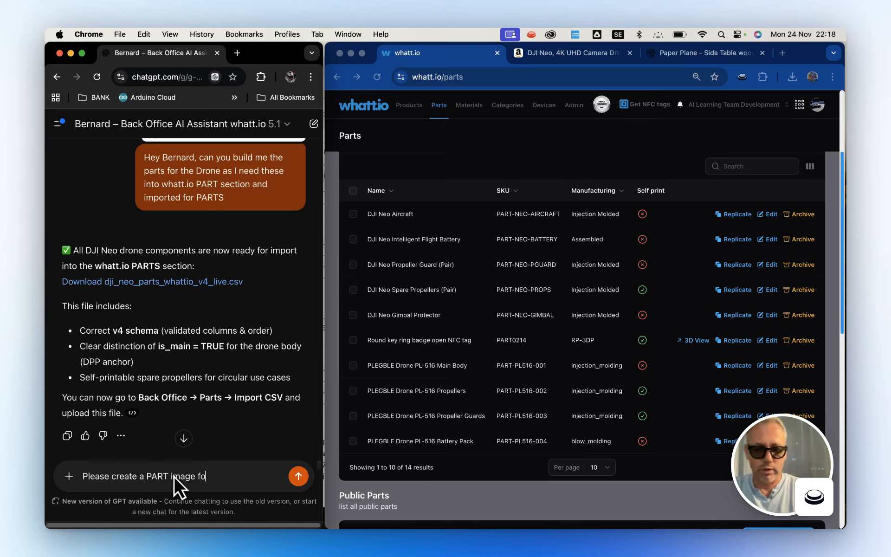
{"action": "type", "text": "r the battery"}
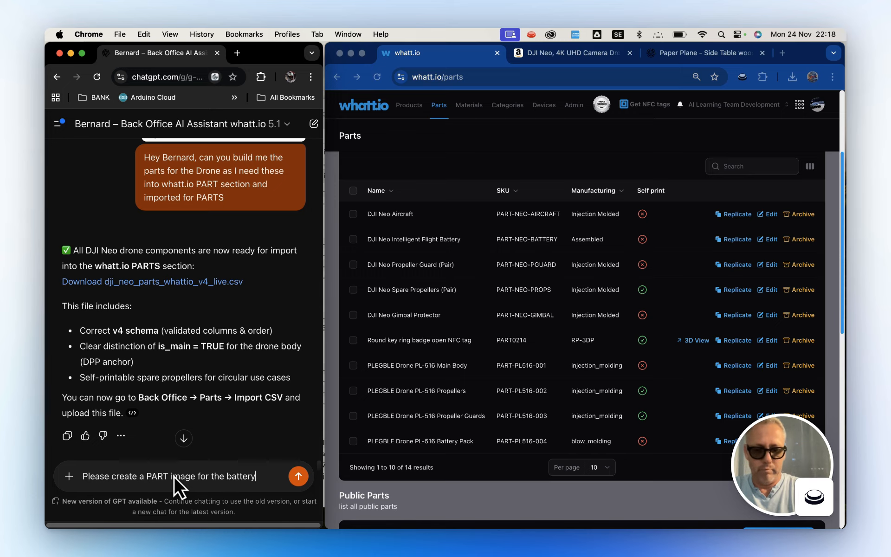
{"action": "key", "text": "Return"}
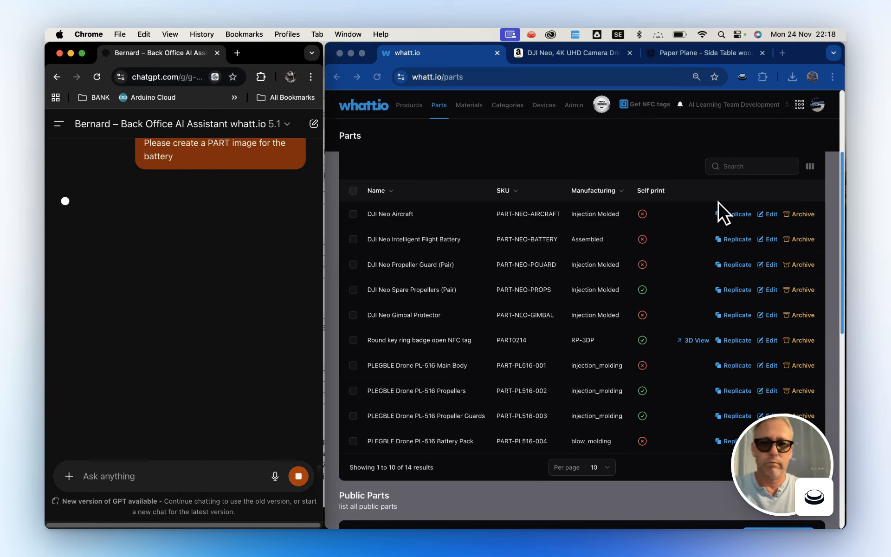
Review the DJI Neo Aircraft part's details, including its part image field and descriptions, and close the form without saving.
{"action": "left_click", "coordinate": [770, 216]}
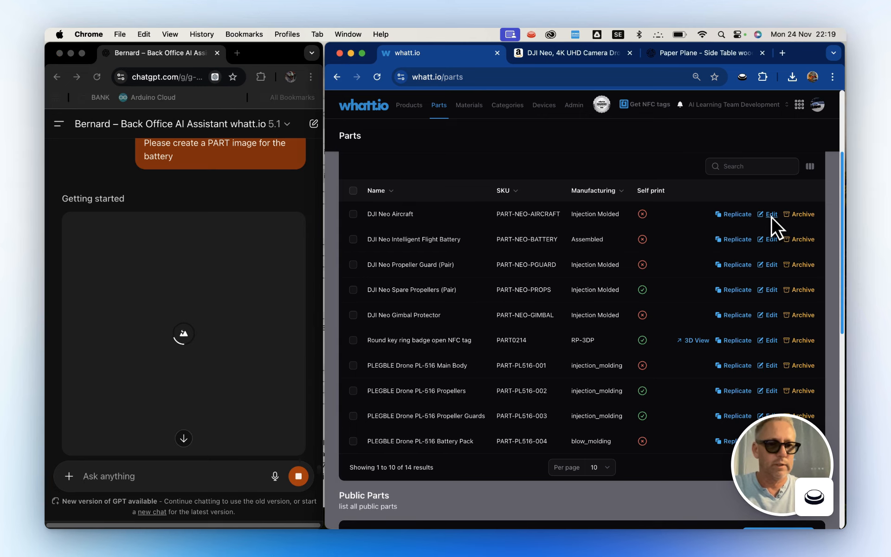
{"action": "left_click", "coordinate": [771, 216]}
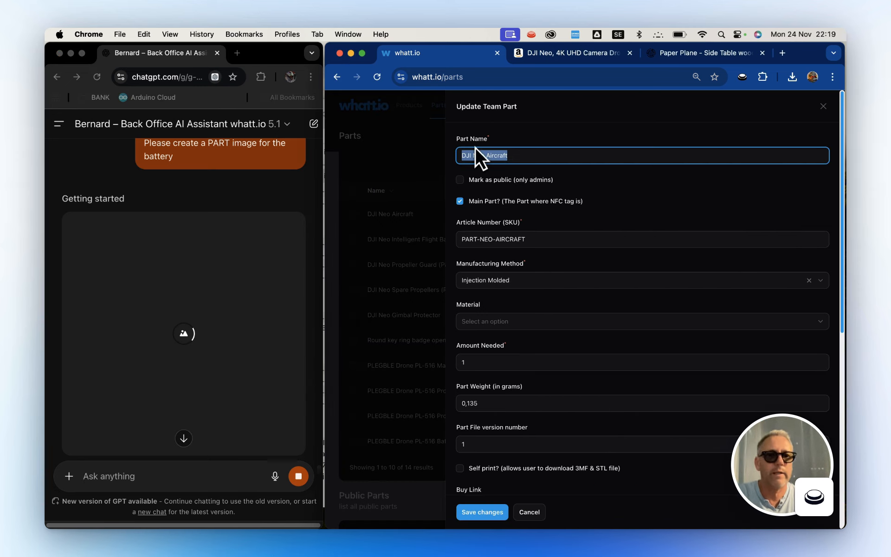
{"action": "scroll", "coordinate": [518, 326], "scroll_direction": "down", "scroll_amount": 10}
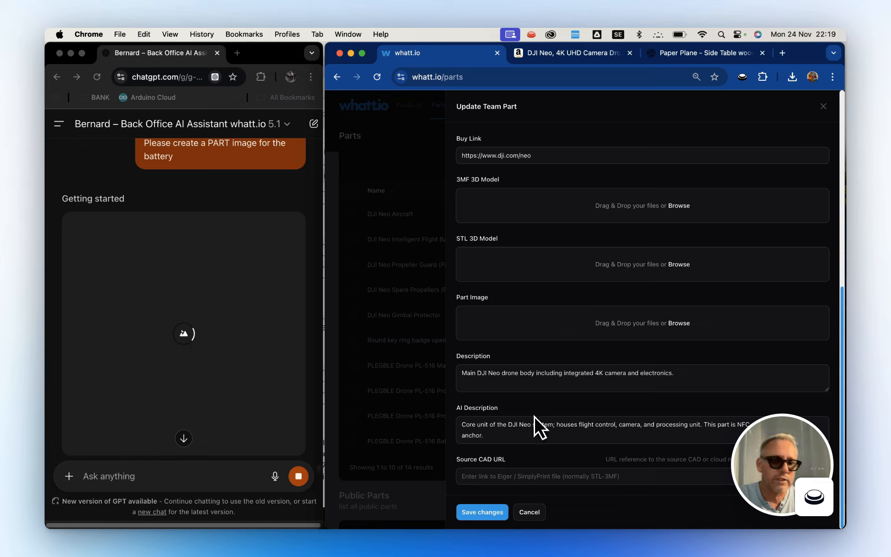
{"action": "left_click", "coordinate": [530, 511]}
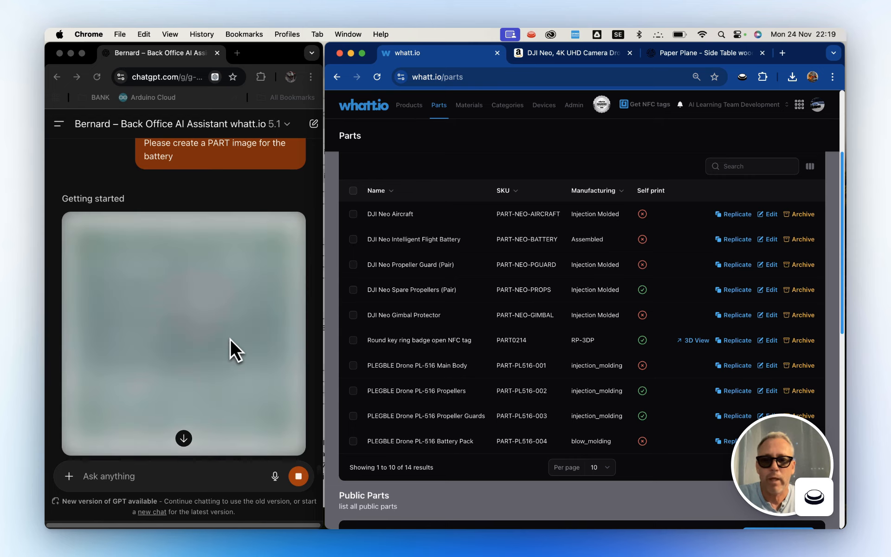
Open the DJI Neo 4K UHD Camera Drone product and show its parts and sub-products.
{"action": "scroll", "coordinate": [564, 243], "scroll_direction": "up", "scroll_amount": 5}
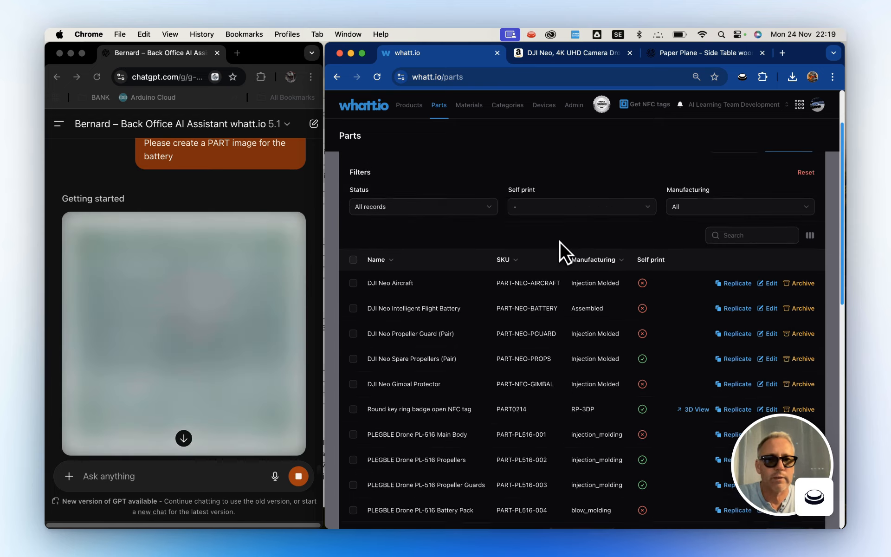
{"action": "left_click", "coordinate": [414, 110]}
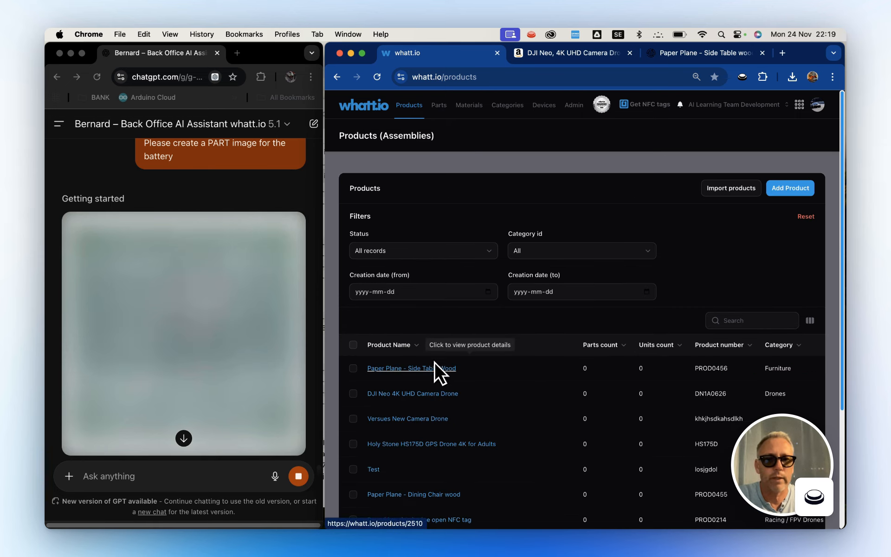
{"action": "left_click", "coordinate": [413, 393]}
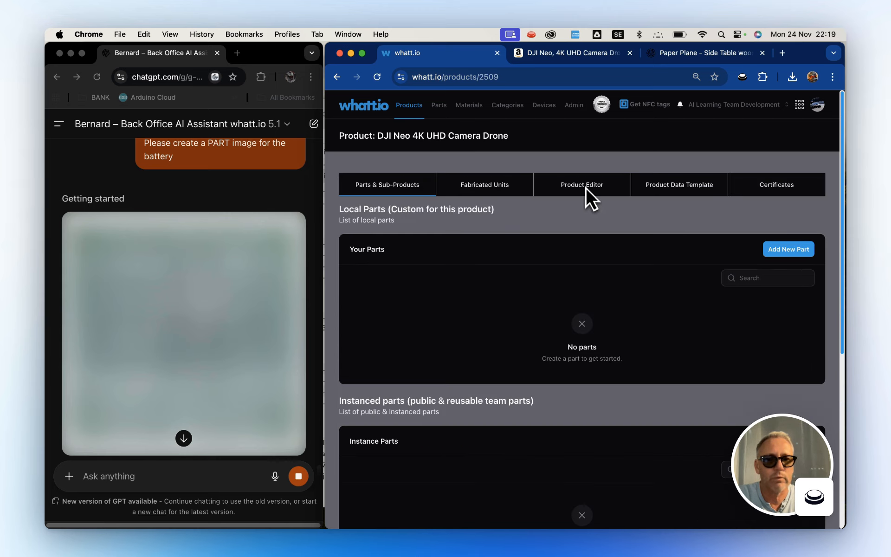
{"action": "left_click", "coordinate": [399, 184]}
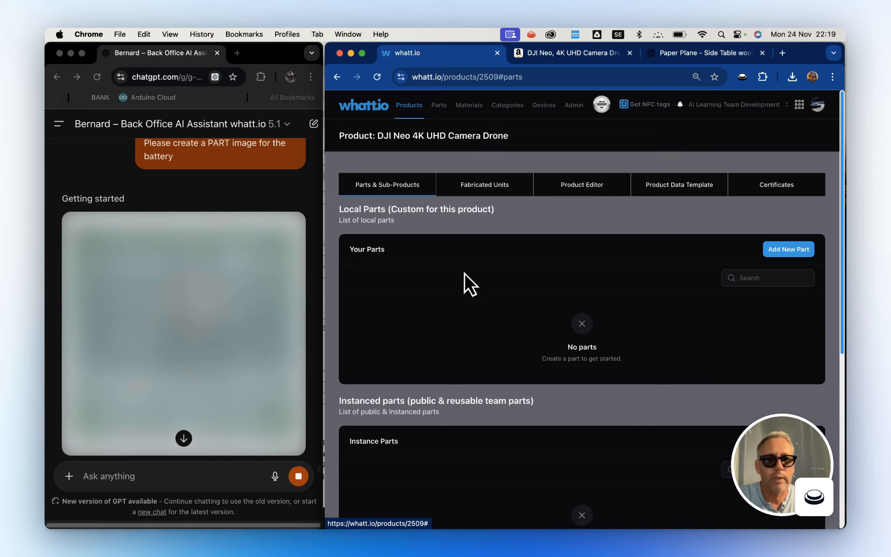
Attach the DJI Neo Aircraft, Intelligent Flight Battery, Propeller Guard (Pair), Spare Propellers (Pair) and Gimbal Protector to the product as instance parts.
{"action": "scroll", "coordinate": [469, 293], "scroll_direction": "down", "scroll_amount": 5}
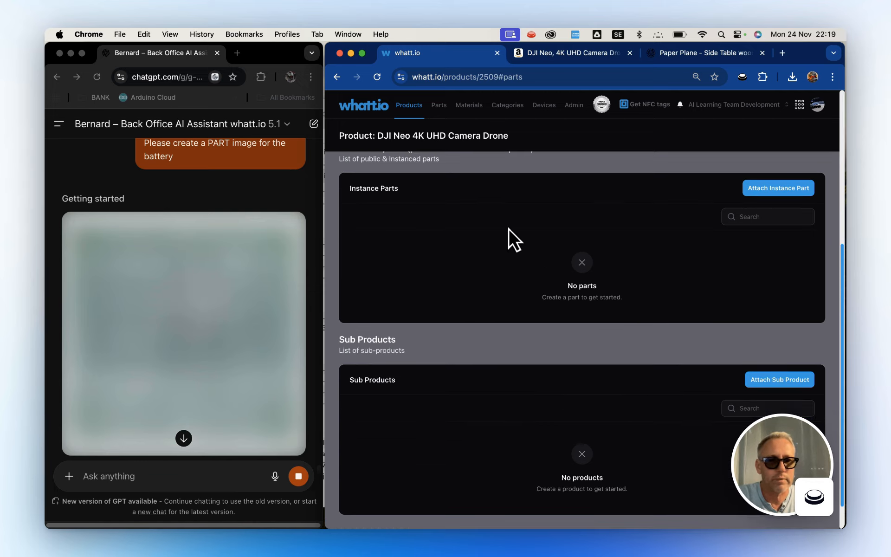
{"action": "left_click", "coordinate": [778, 191]}
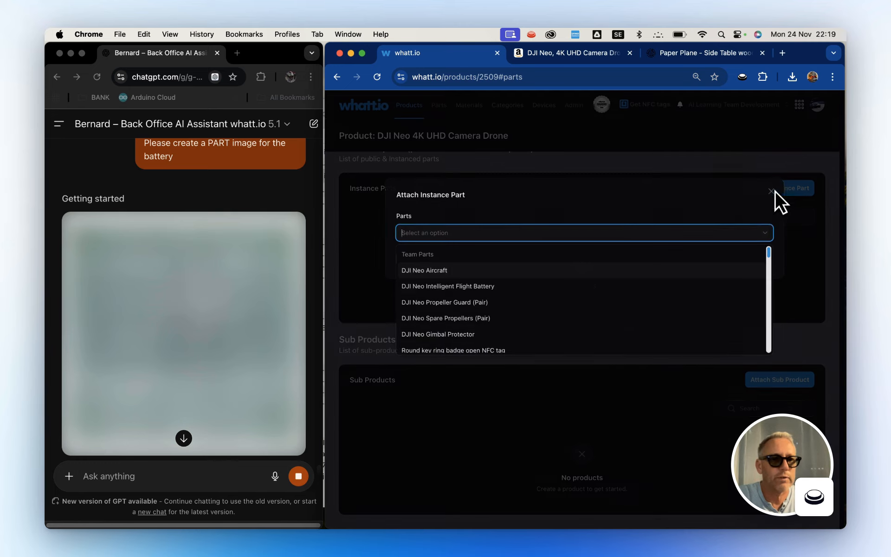
{"action": "left_click", "coordinate": [428, 271]}
{"action": "left_click", "coordinate": [427, 277]}
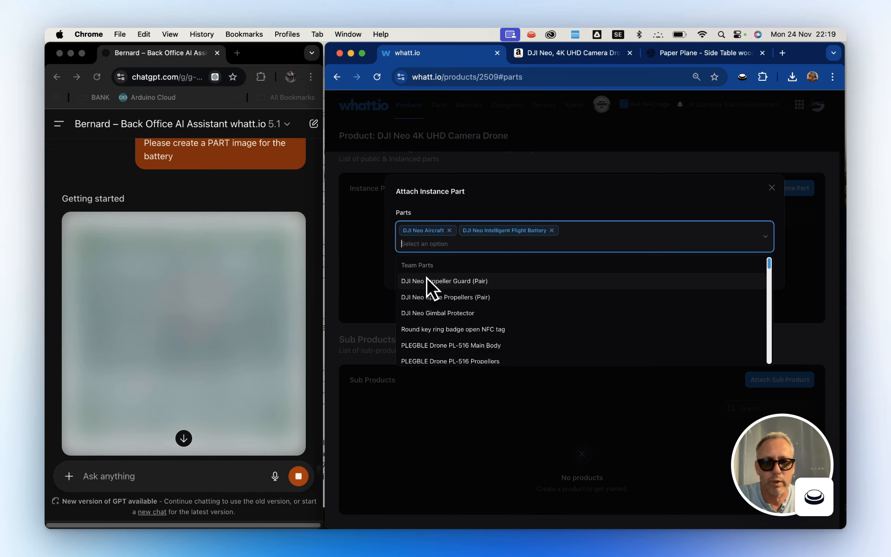
{"action": "left_click", "coordinate": [425, 286]}
{"action": "left_click", "coordinate": [426, 287]}
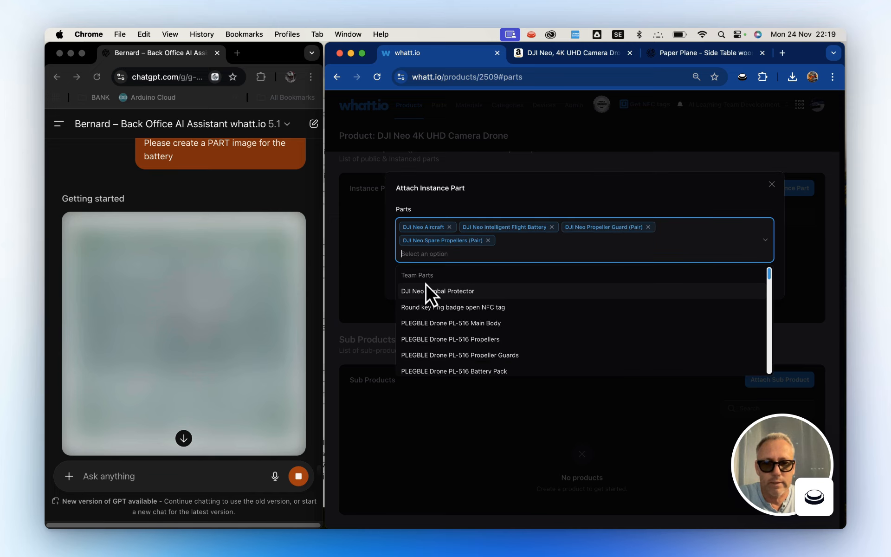
{"action": "left_click", "coordinate": [425, 284]}
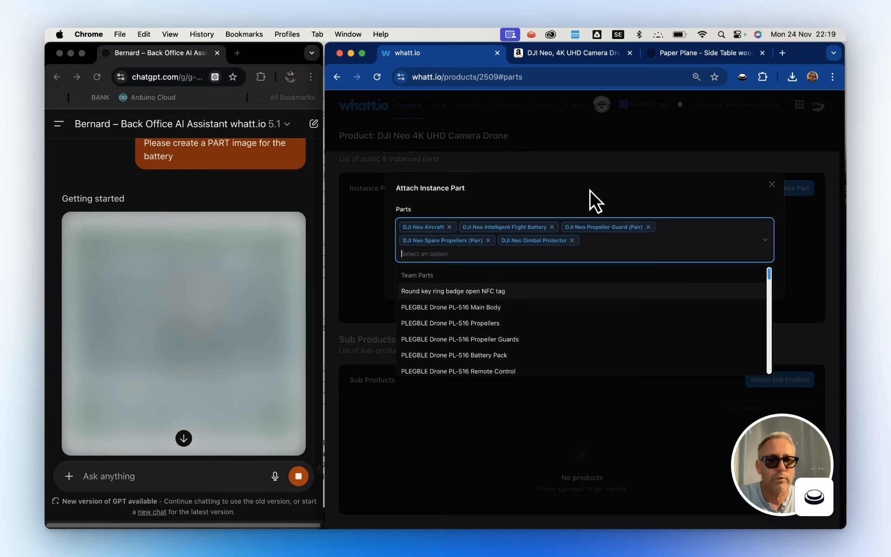
{"action": "left_click", "coordinate": [590, 189]}
{"action": "left_click", "coordinate": [412, 282]}
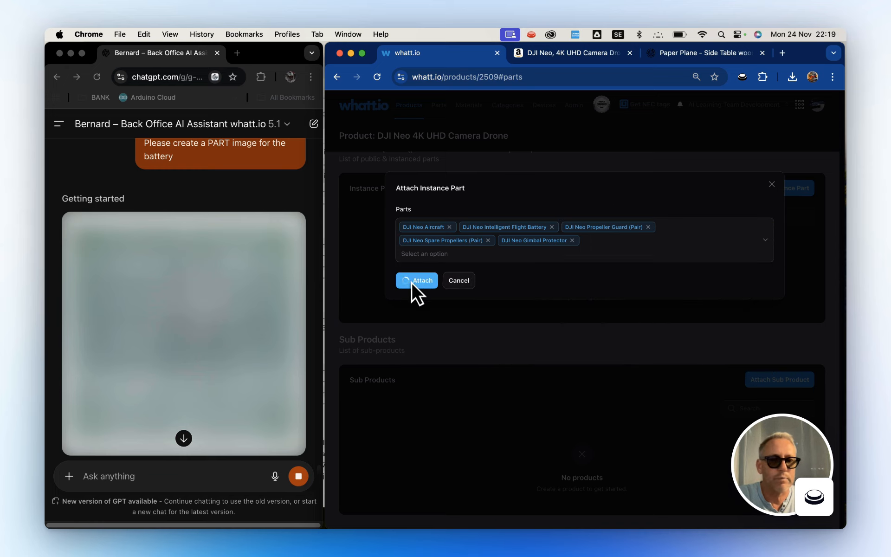
{"action": "scroll", "coordinate": [555, 237], "scroll_direction": "down", "scroll_amount": 3}
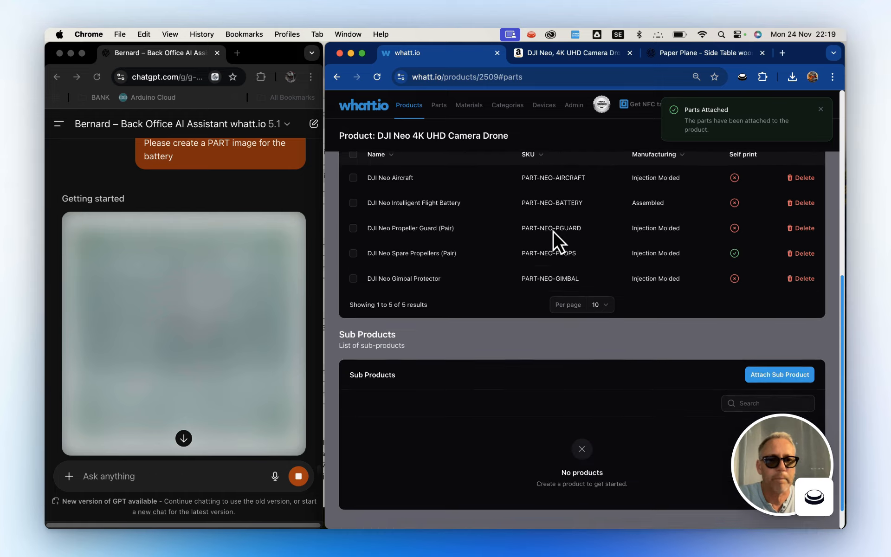
Reopen the DJI Neo 4K UHD Camera Drone from the product list and review its product, material, recycling, assembly and spare part information.
{"action": "scroll", "coordinate": [553, 230], "scroll_direction": "up", "scroll_amount": 10}
{"action": "left_click", "coordinate": [405, 103]}
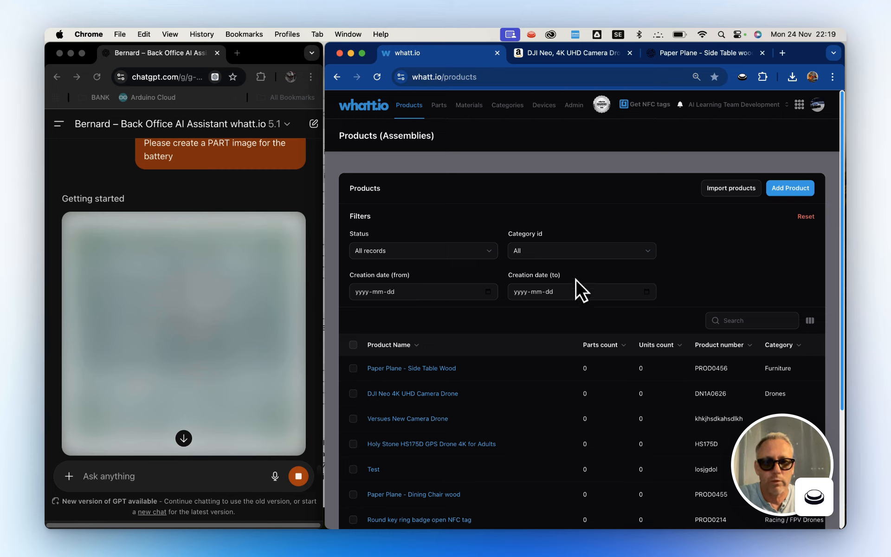
{"action": "left_click", "coordinate": [421, 397]}
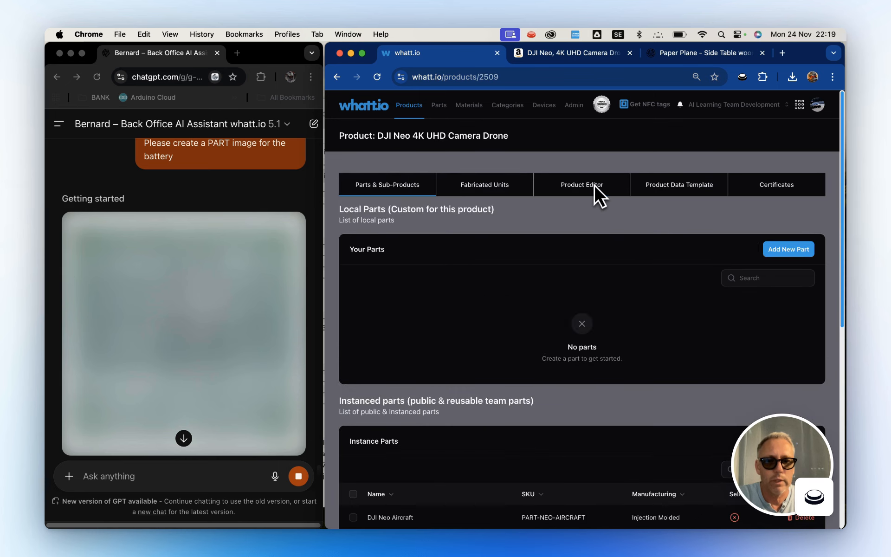
{"action": "left_click", "coordinate": [594, 184]}
{"action": "scroll", "coordinate": [630, 368], "scroll_direction": "down", "scroll_amount": 6}
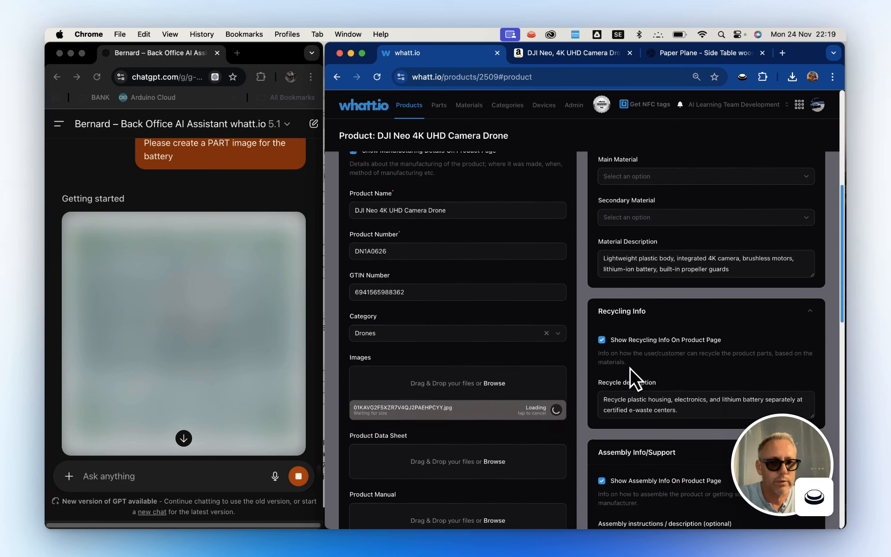
{"action": "scroll", "coordinate": [629, 367], "scroll_direction": "down", "scroll_amount": 6}
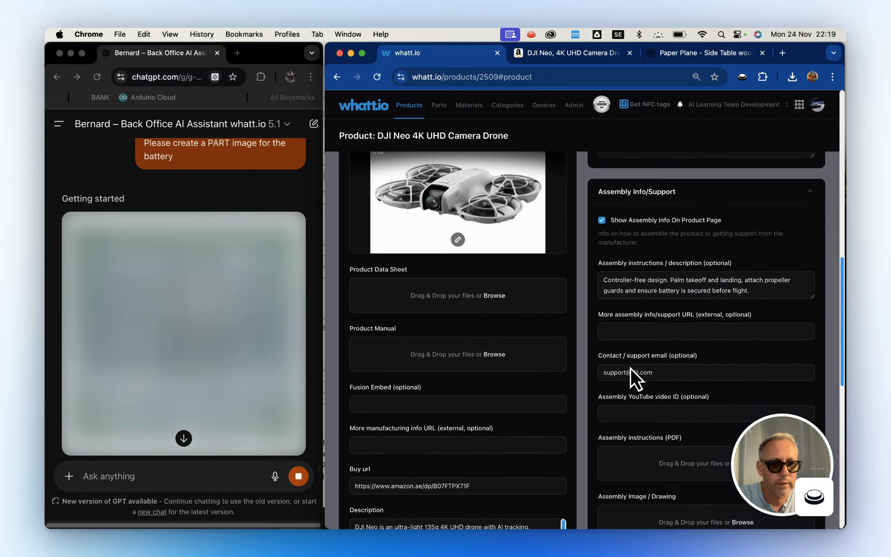
{"action": "scroll", "coordinate": [630, 367], "scroll_direction": "down", "scroll_amount": 5}
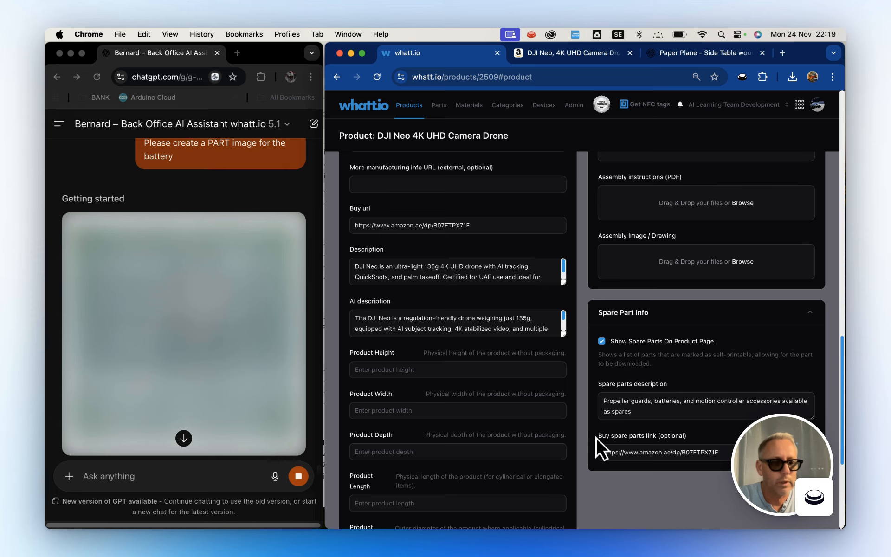
{"action": "scroll", "coordinate": [593, 409], "scroll_direction": "down", "scroll_amount": 5}
{"action": "scroll", "coordinate": [590, 380], "scroll_direction": "up", "scroll_amount": 20}
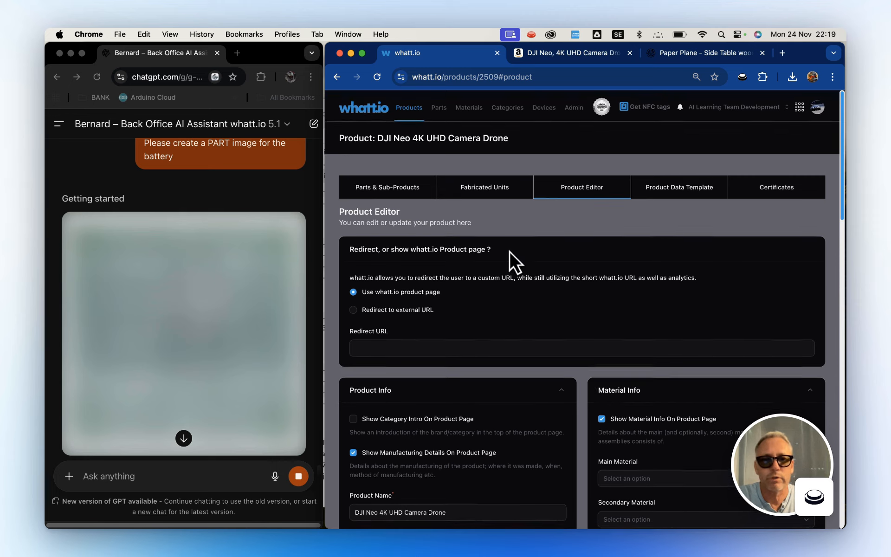
Leave the product editor and show the DJI Neo entries in the Team Parts list.
{"action": "left_click", "coordinate": [413, 106]}
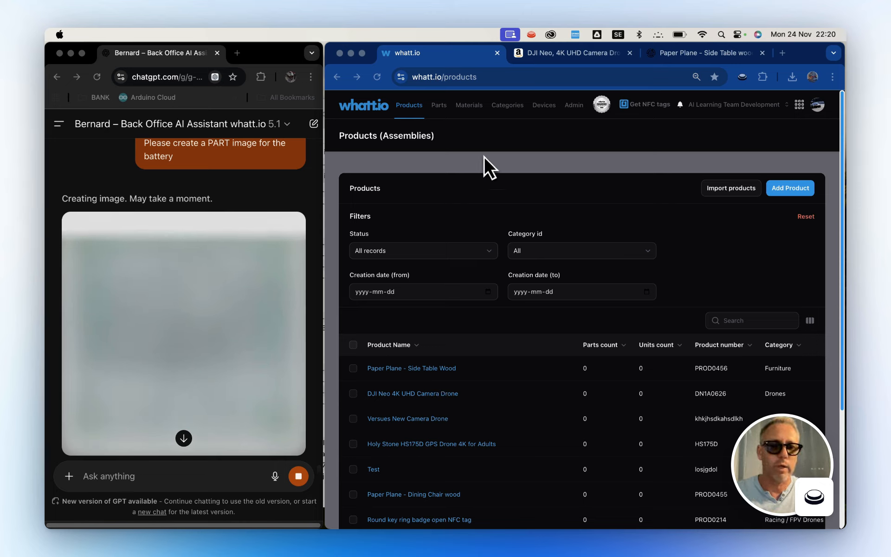
{"action": "left_click", "coordinate": [439, 109]}
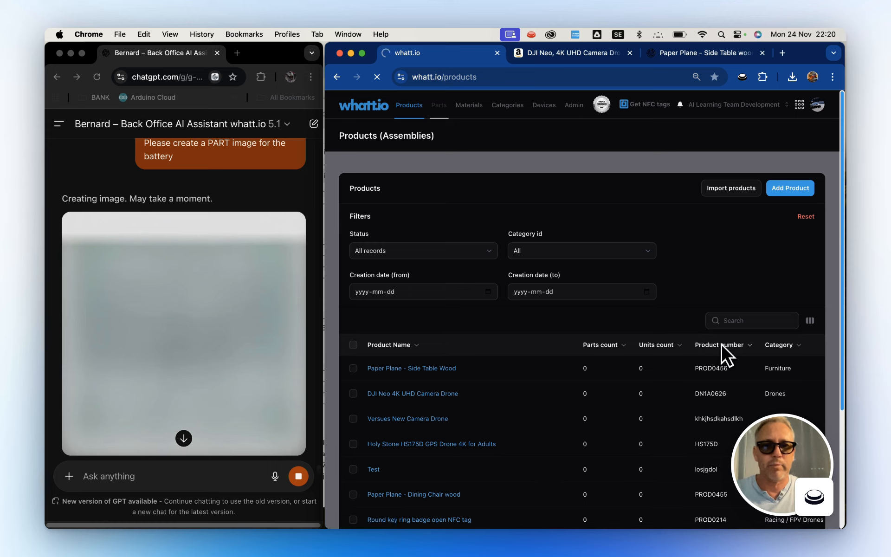
{"action": "scroll", "coordinate": [657, 428], "scroll_direction": "down", "scroll_amount": 3}
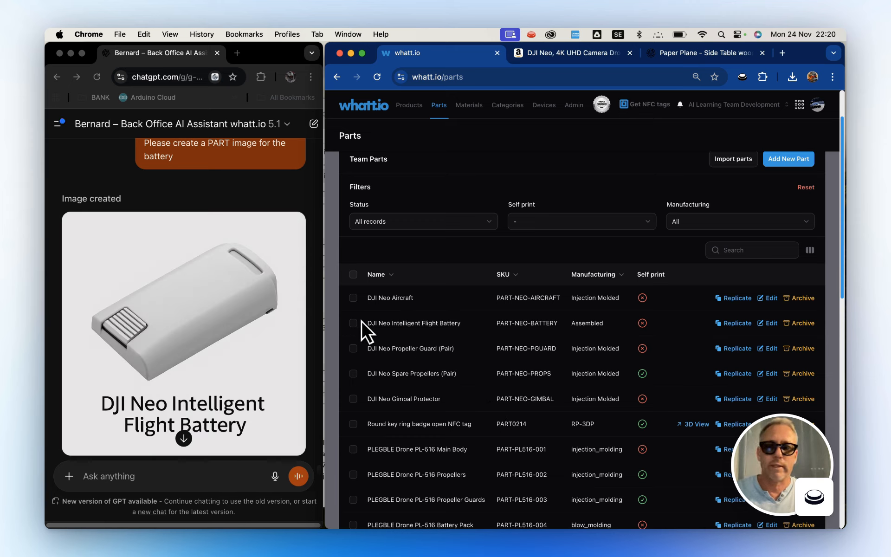
Send Bernard the request "As JPG please" for the battery image and download dji_neo_battery_part_800x800.jpg.
{"action": "scroll", "coordinate": [196, 399], "scroll_direction": "down", "scroll_amount": 5}
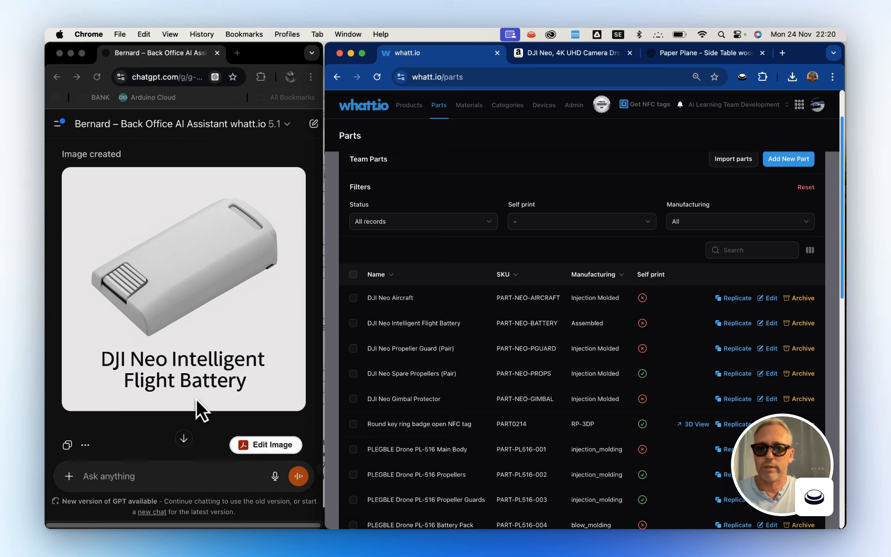
{"action": "left_click", "coordinate": [160, 472]}
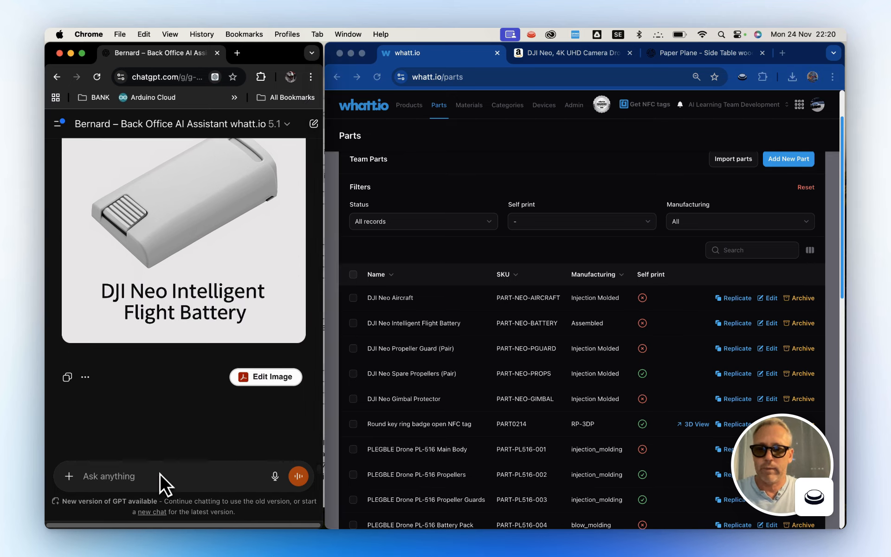
{"action": "type", "text": "As JPG pleaa"}
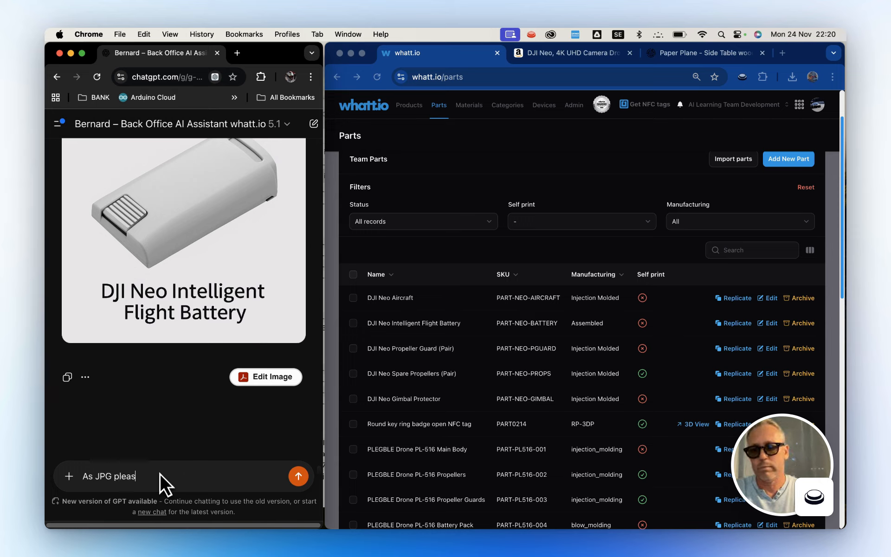
{"action": "type", "text": "e"}
{"action": "key", "text": "Return"}
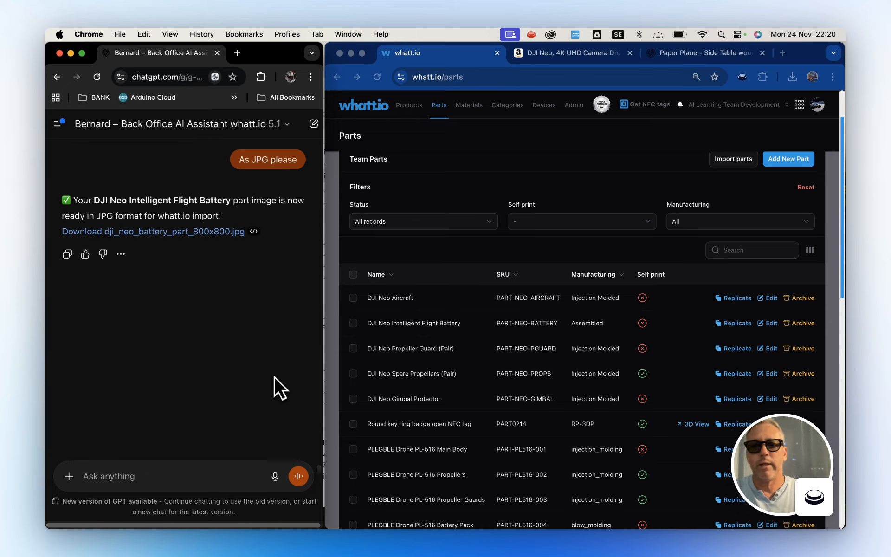
{"action": "left_click", "coordinate": [196, 234]}
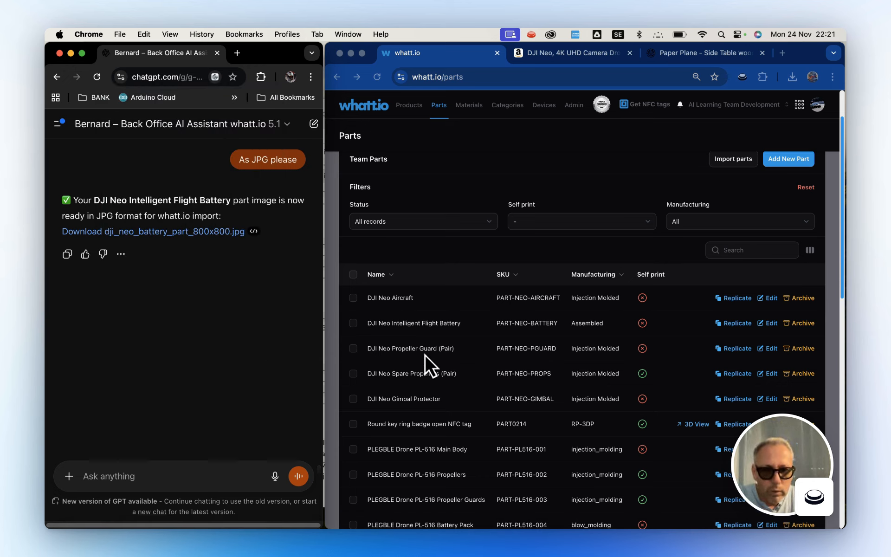
Edit the DJI Neo Intelligent Flight Battery part and upload dji_neo_battery_part_800x800.jpg as its part image.
{"action": "left_click", "coordinate": [769, 323]}
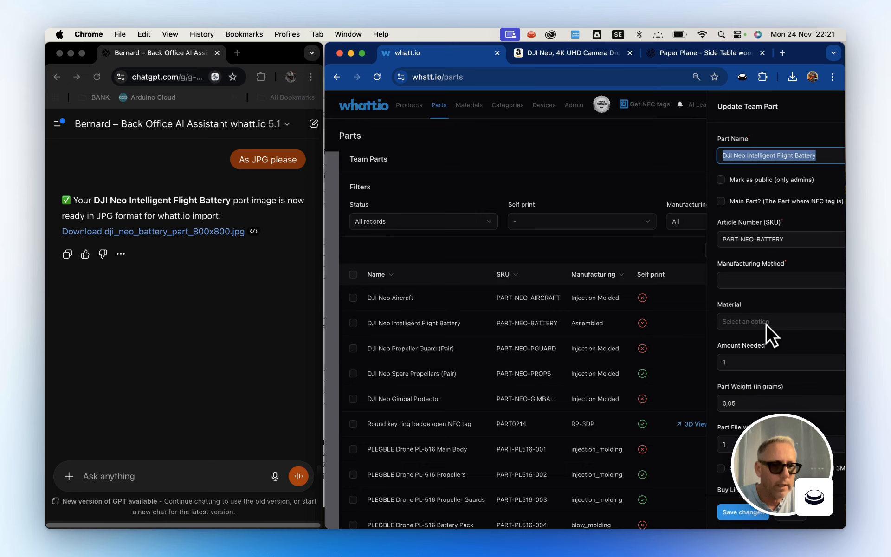
{"action": "scroll", "coordinate": [546, 398], "scroll_direction": "down", "scroll_amount": 1}
{"action": "scroll", "coordinate": [546, 398], "scroll_direction": "down", "scroll_amount": 6}
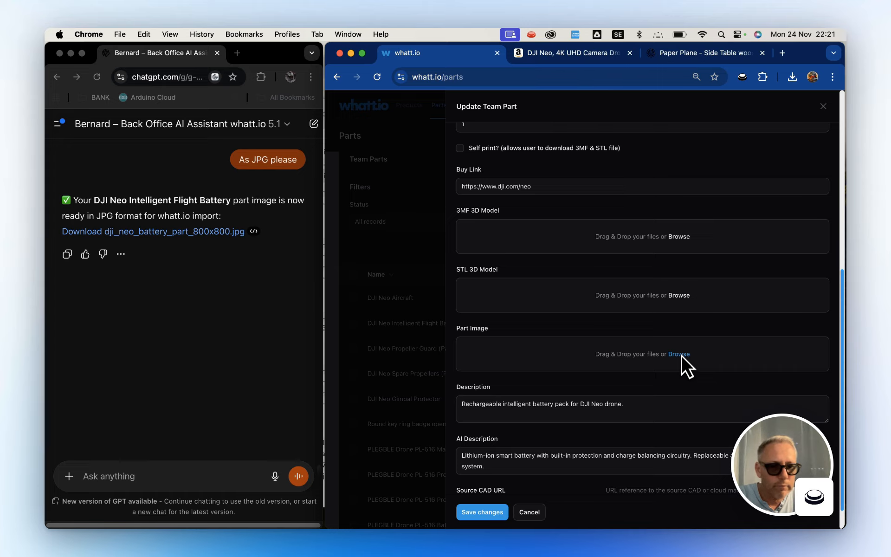
{"action": "left_click", "coordinate": [681, 354]}
{"action": "left_click", "coordinate": [401, 147]}
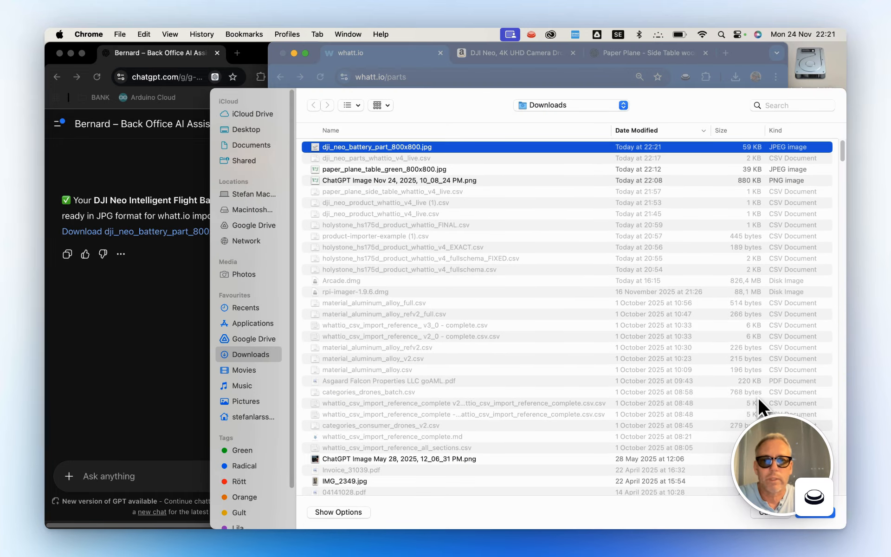
{"action": "left_click", "coordinate": [806, 512]}
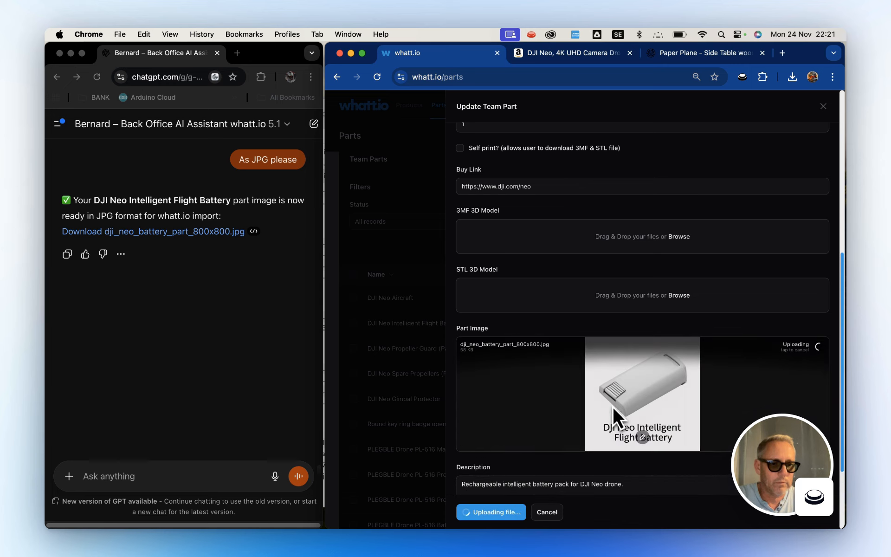
{"action": "scroll", "coordinate": [585, 412], "scroll_direction": "down", "scroll_amount": 3}
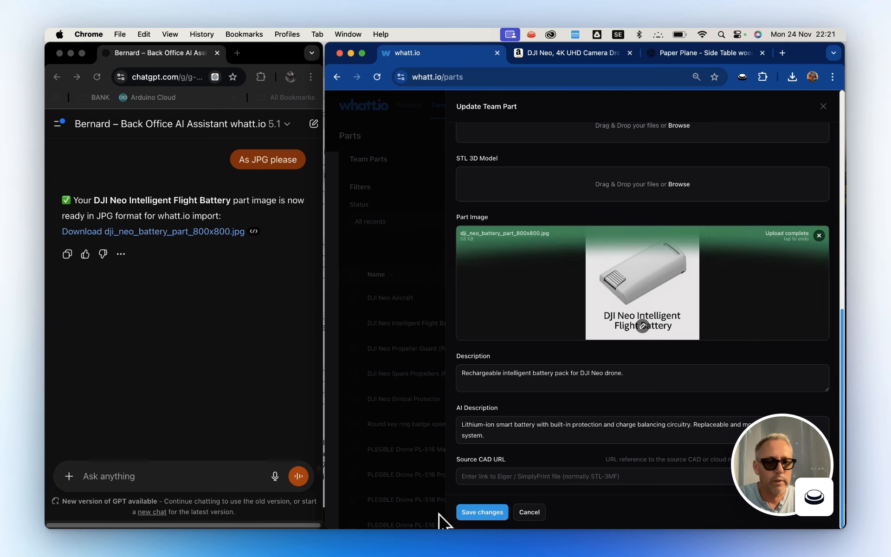
Try to save the battery part's changes and check the form for the field that needs correcting.
{"action": "left_click", "coordinate": [480, 510]}
{"action": "left_click", "coordinate": [480, 516]}
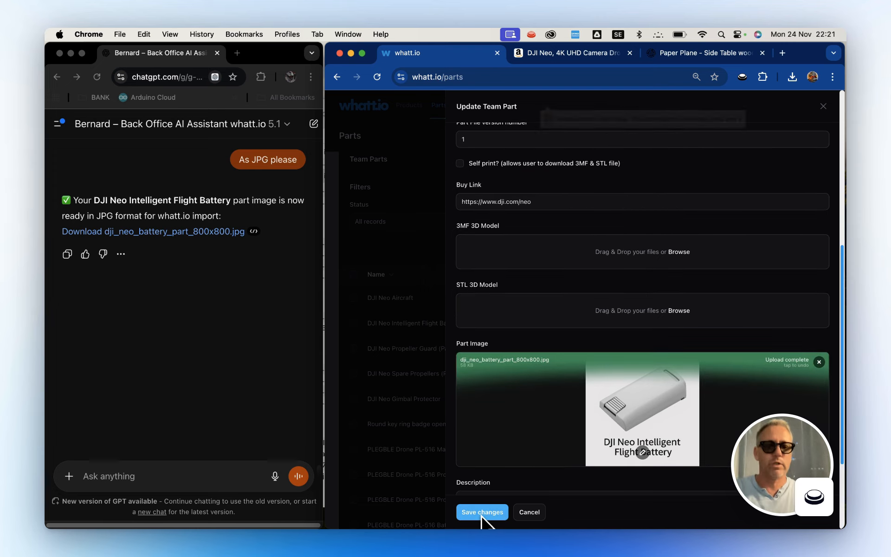
{"action": "scroll", "coordinate": [562, 179], "scroll_direction": "down", "scroll_amount": 3}
{"action": "scroll", "coordinate": [561, 179], "scroll_direction": "up", "scroll_amount": 9}
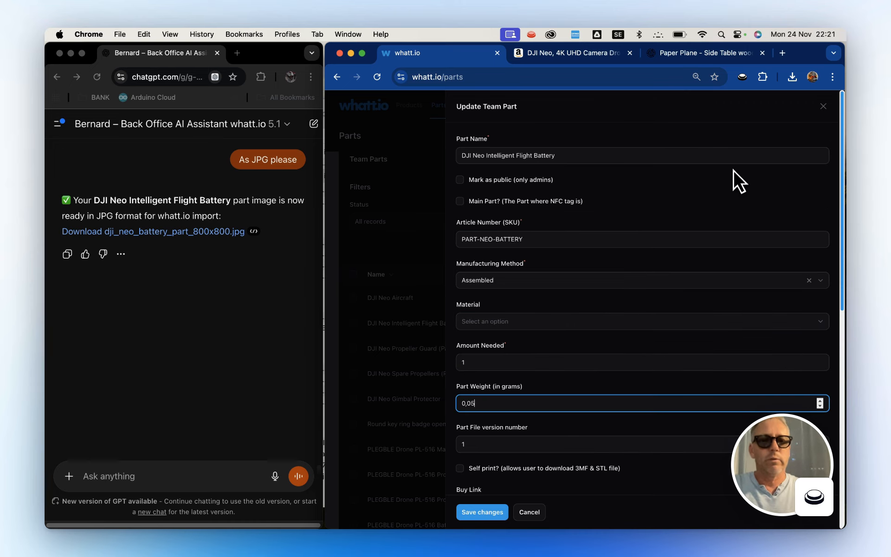